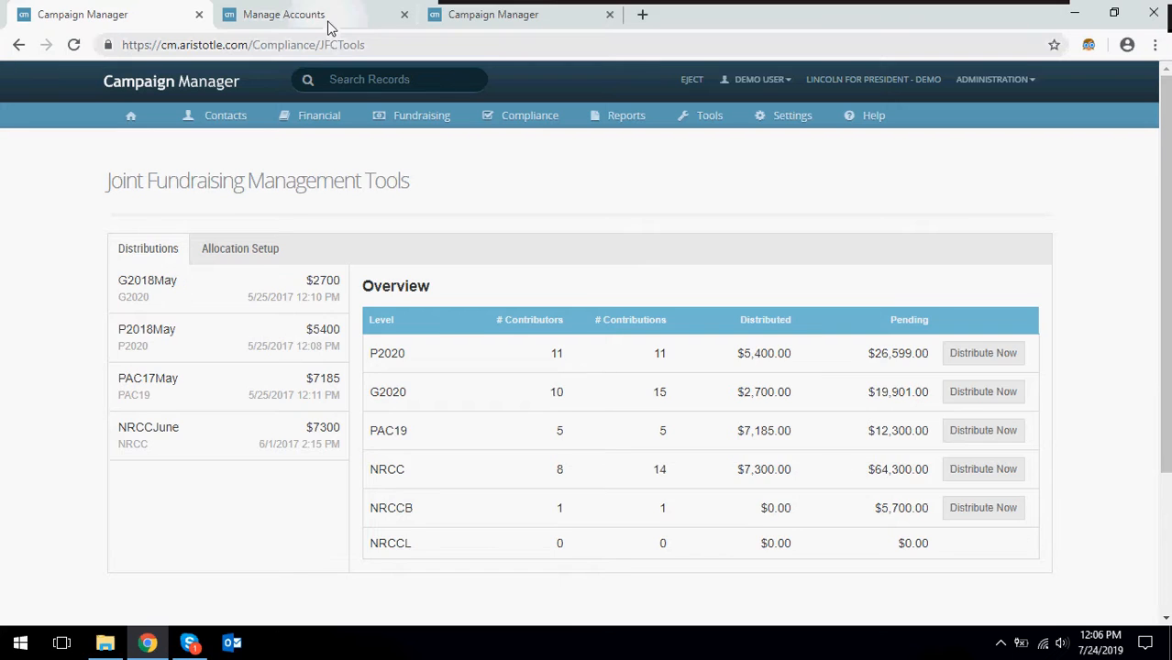
- Review the JFC account settings and the election periods, and return to the Joint Fundraising Management Tools page
left_click(266, 13)
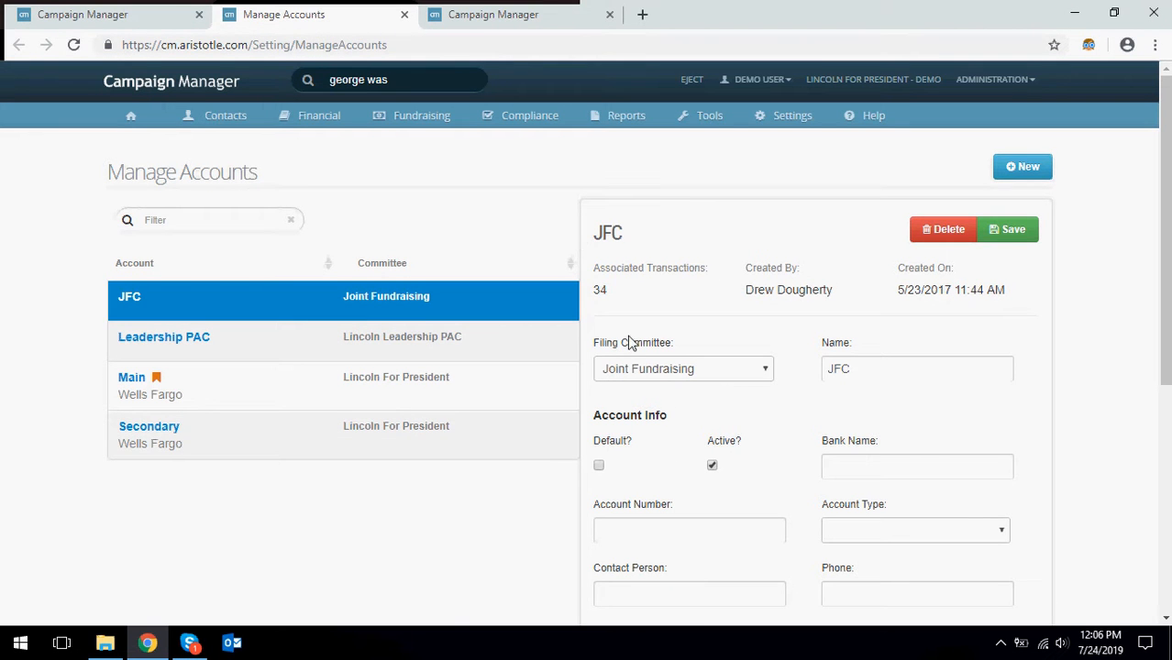
left_click(484, 25)
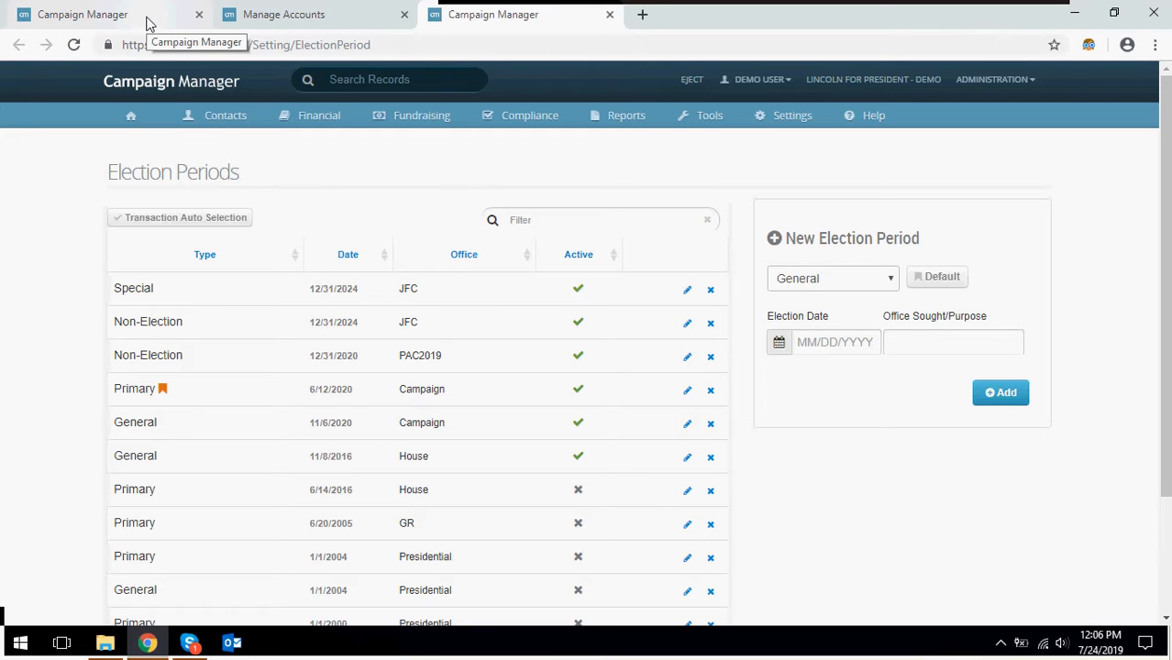
left_click(147, 23)
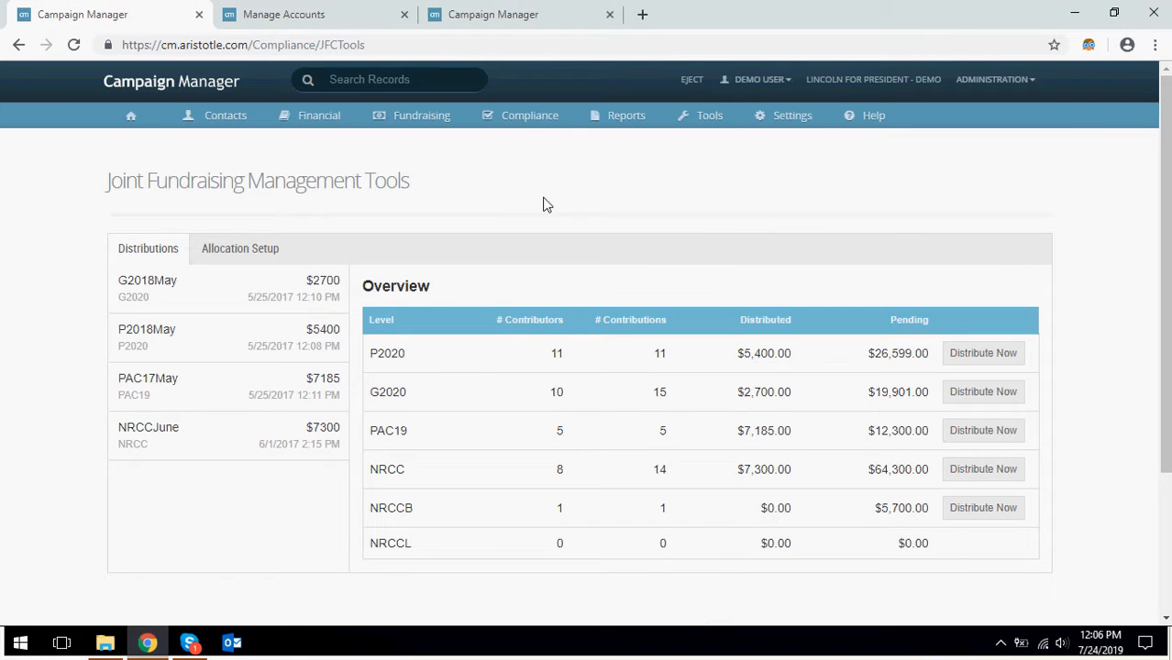
- Add a waterfall allocation level nicknamed "Level 7" in the joint fundraising allocation setup
mouse_move(526, 120)
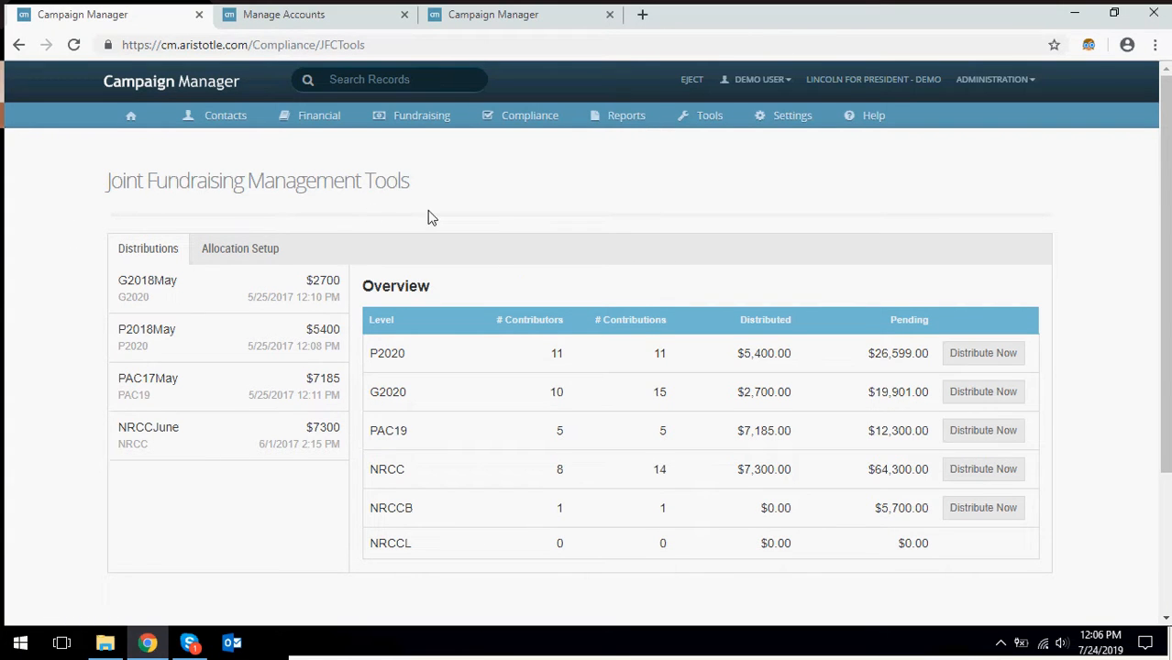
scroll(178, 209, "down", 2)
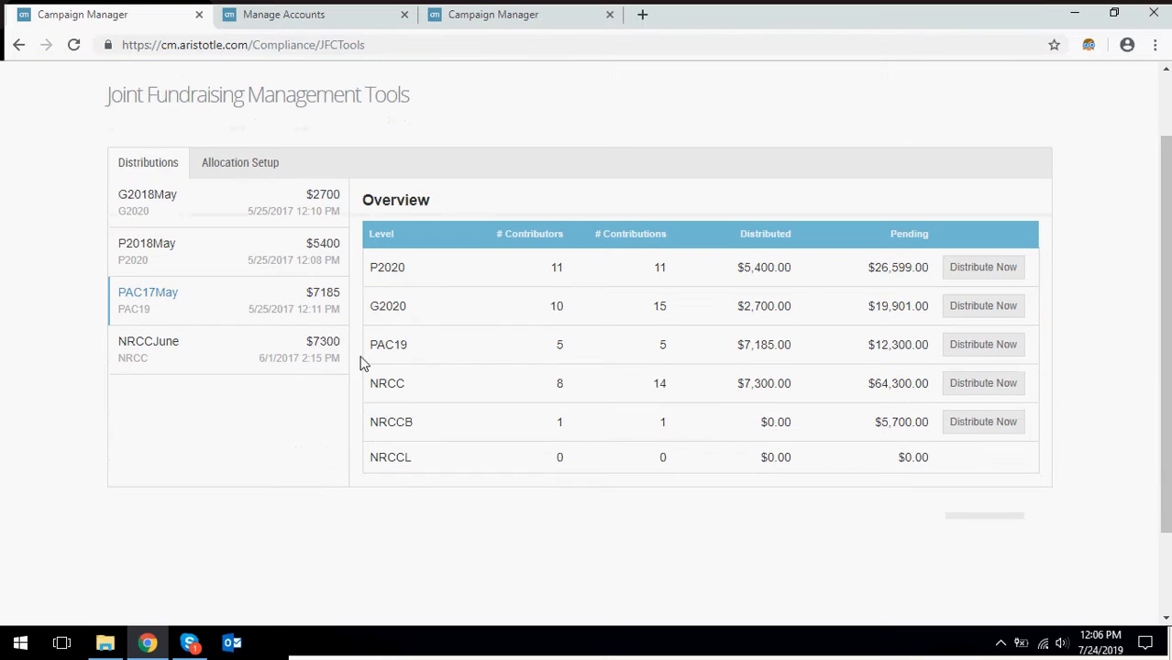
left_click(254, 174)
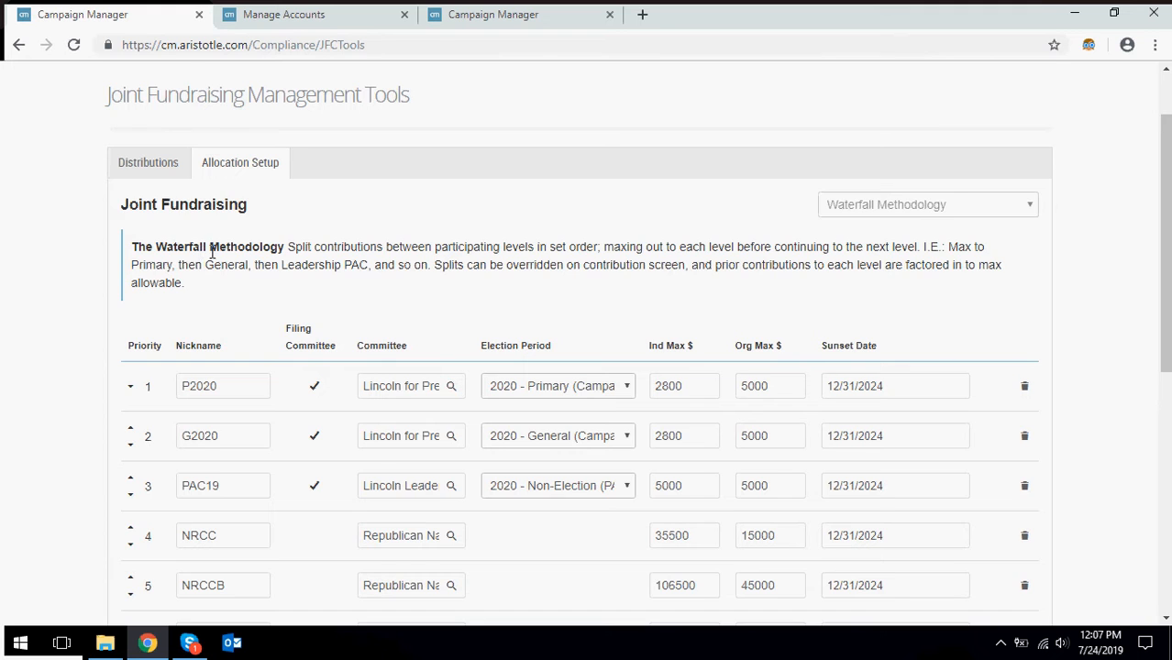
scroll(211, 246, "down", 1)
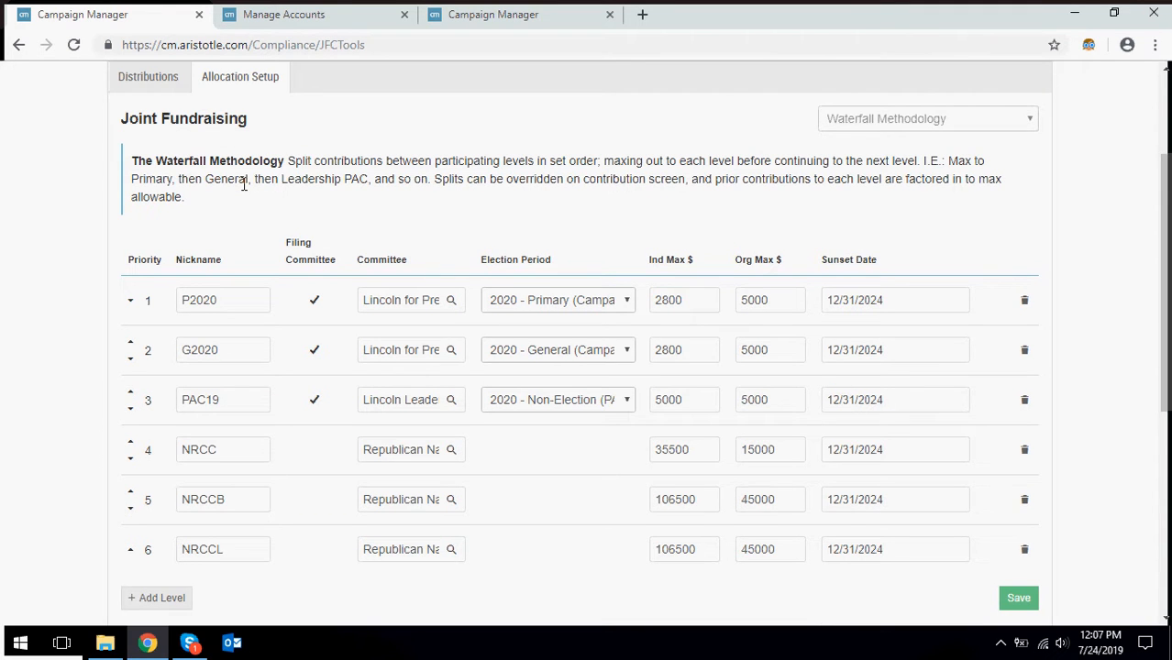
scroll(243, 178, "down", 1)
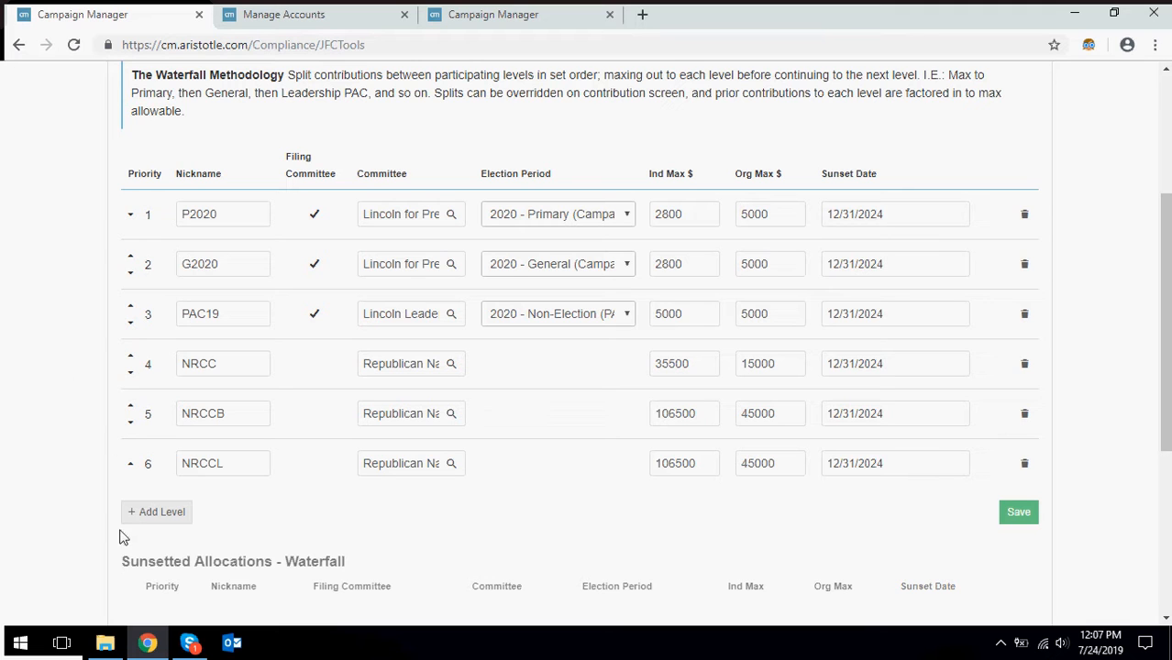
left_click(153, 515)
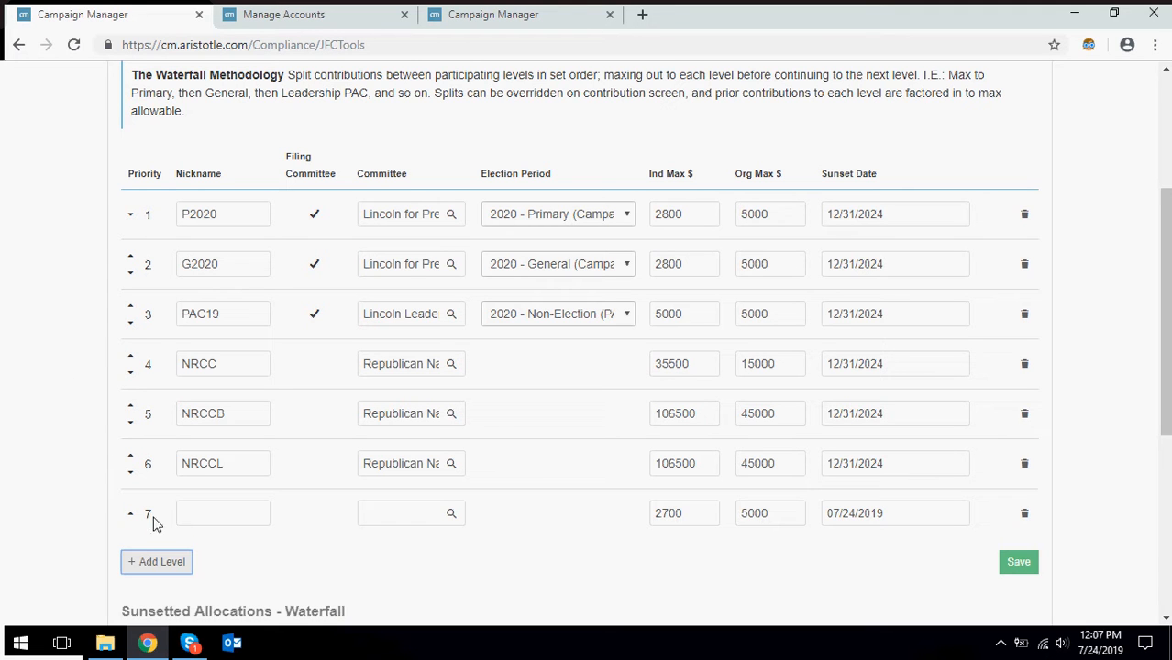
left_click(218, 524)
type("Level 7")
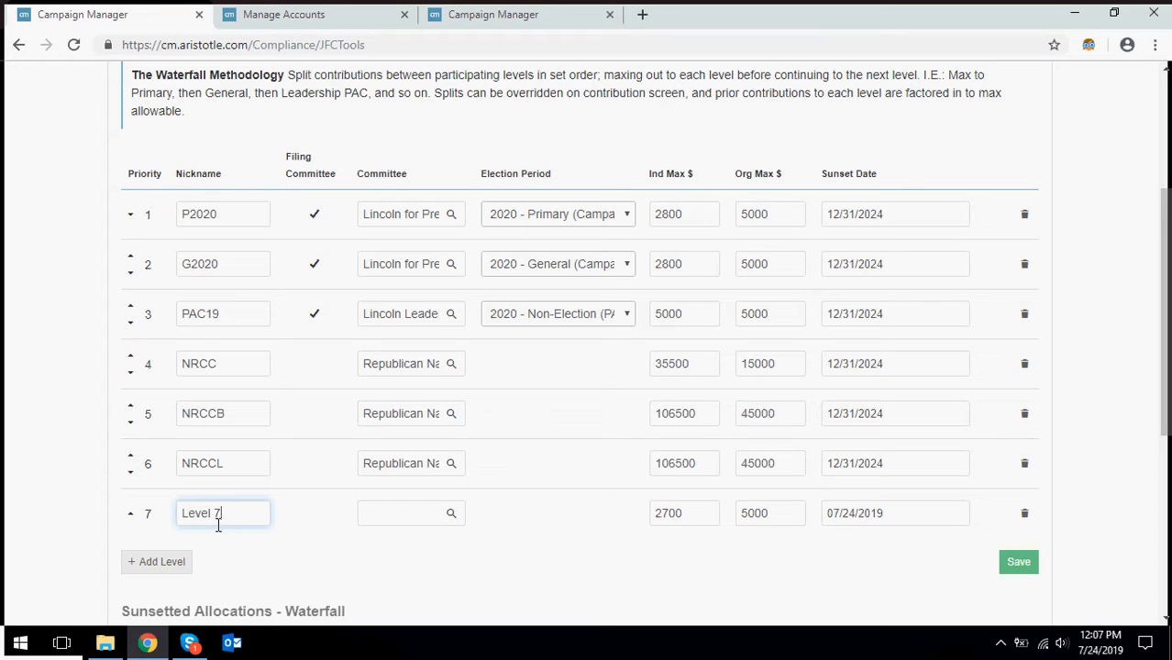
- Assign the Lincoln for President committee and the 2020 - General (Campaign) election period to Level 7
left_click(400, 510)
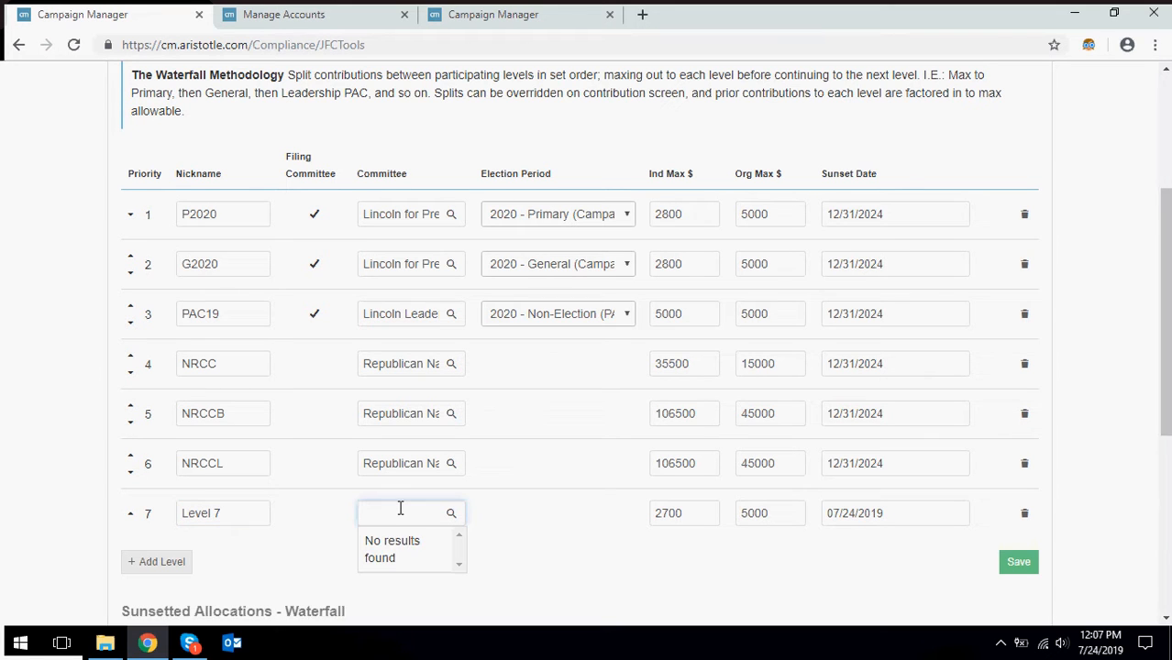
type("lico")
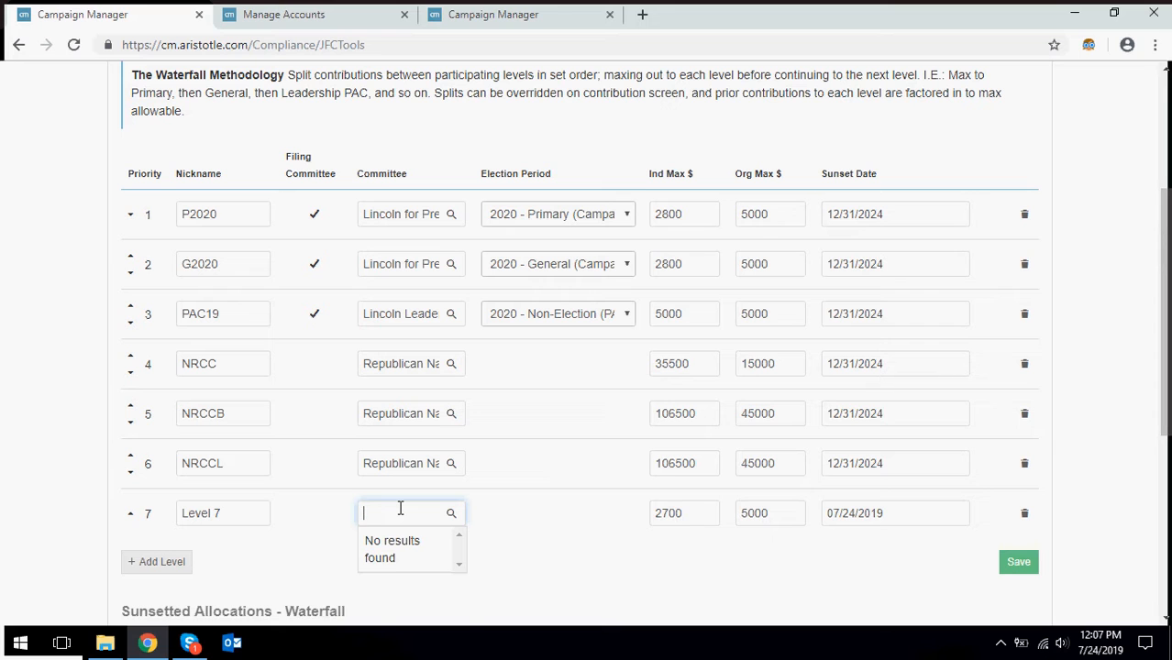
key("BackSpace")
key("BackSpace")
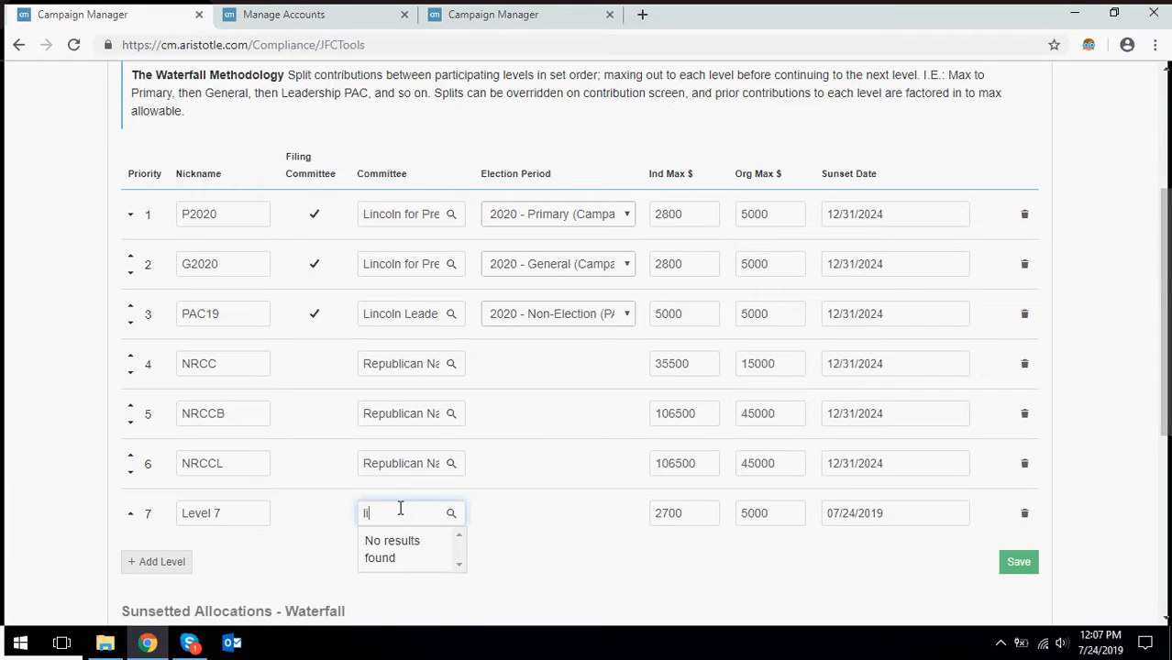
type("ncol")
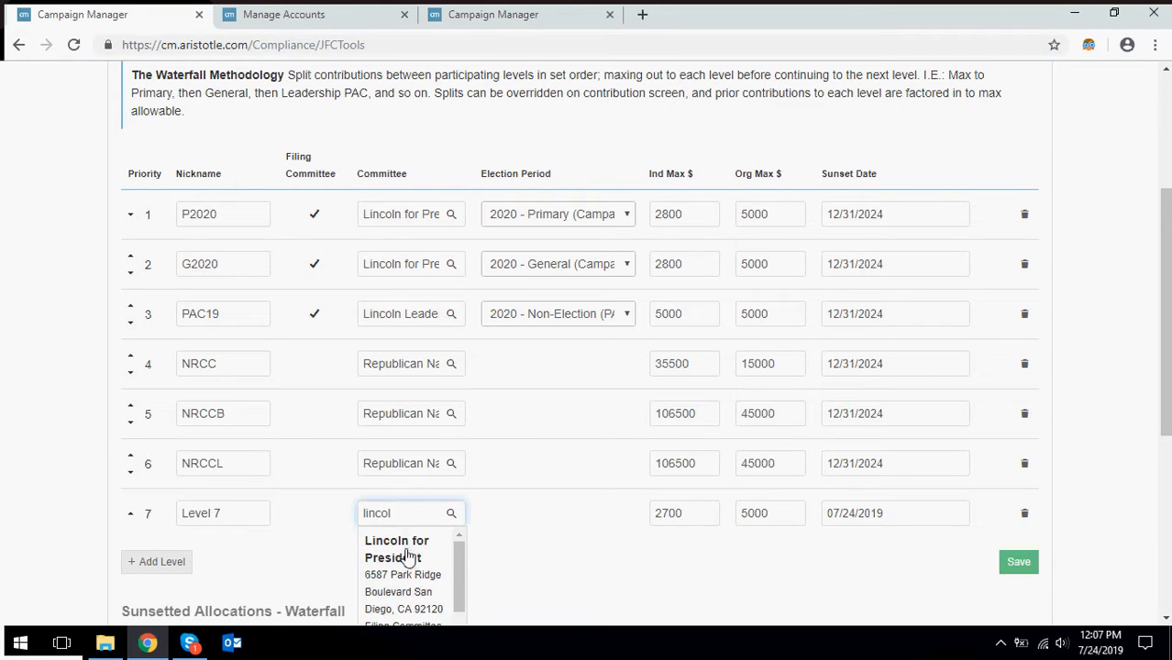
left_click(404, 548)
left_click(528, 516)
scroll(679, 451, "down", 1)
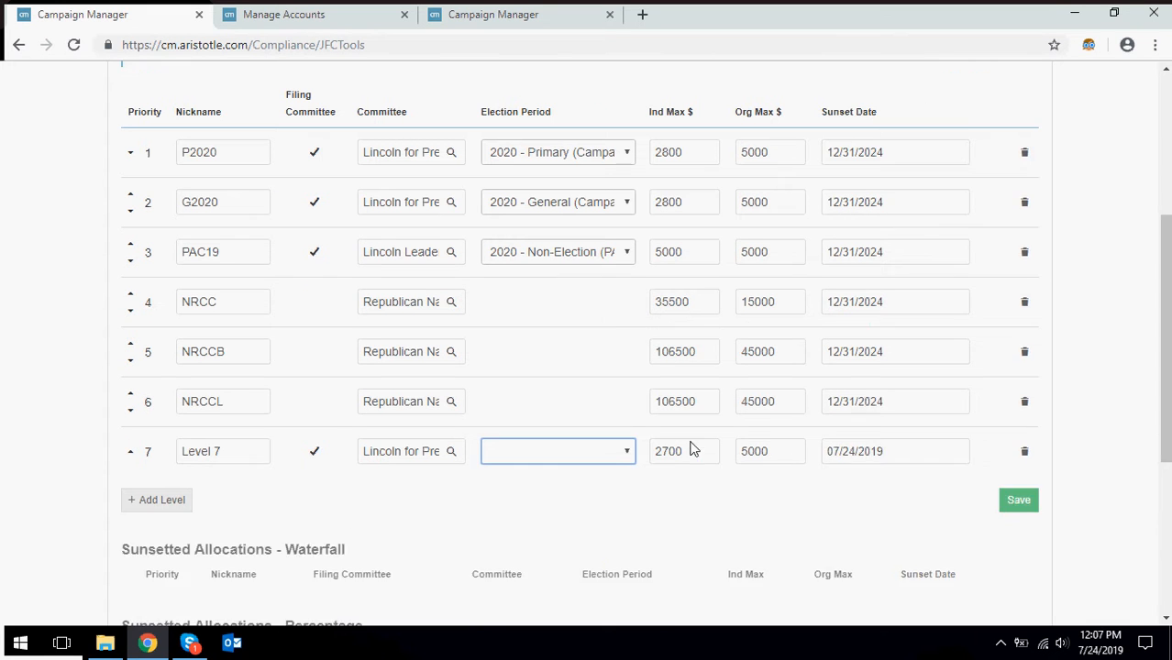
left_click(625, 429)
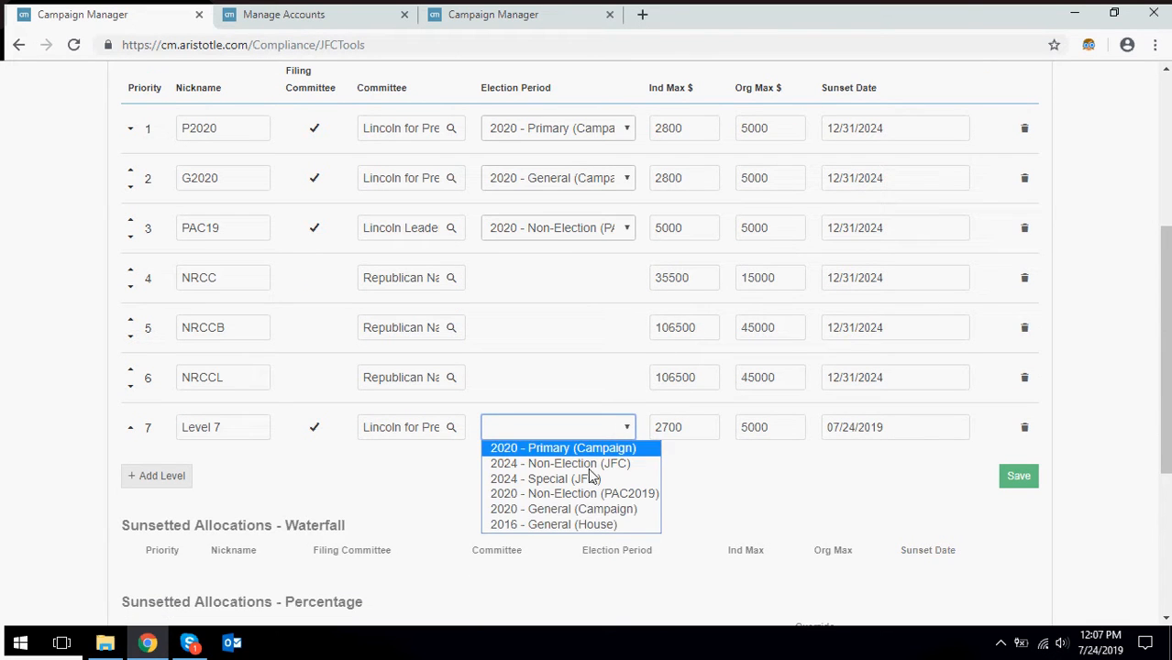
left_click(596, 512)
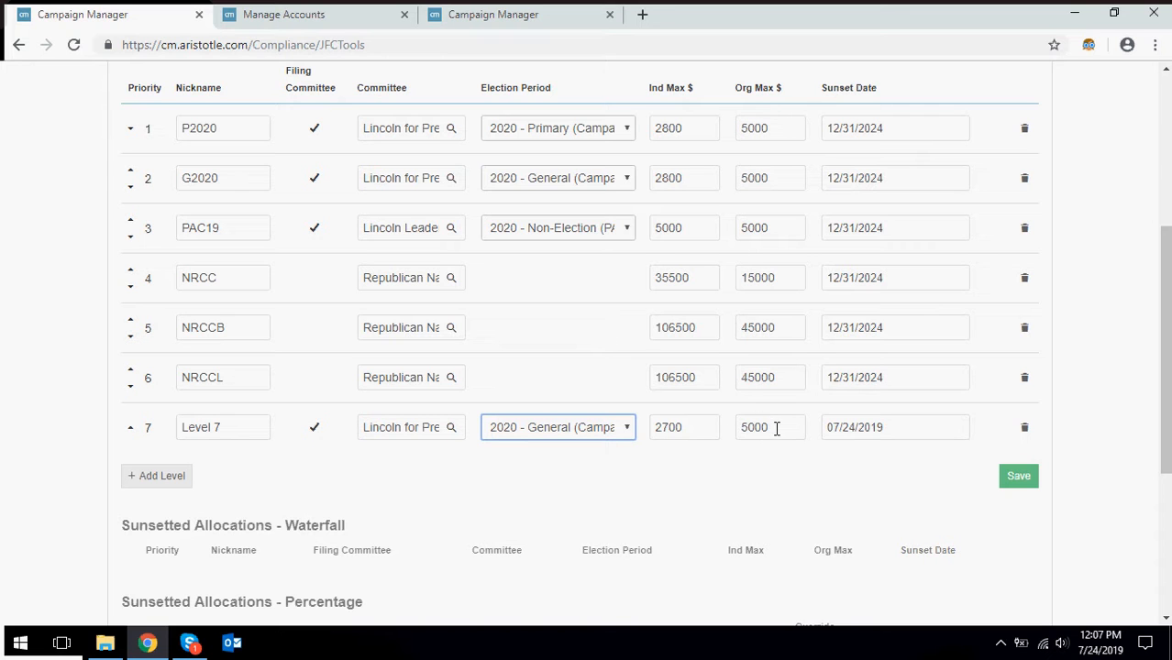
- Set both the individual maximum and the organization maximum of Level 7 to 10000
double_click(713, 429)
type("10")
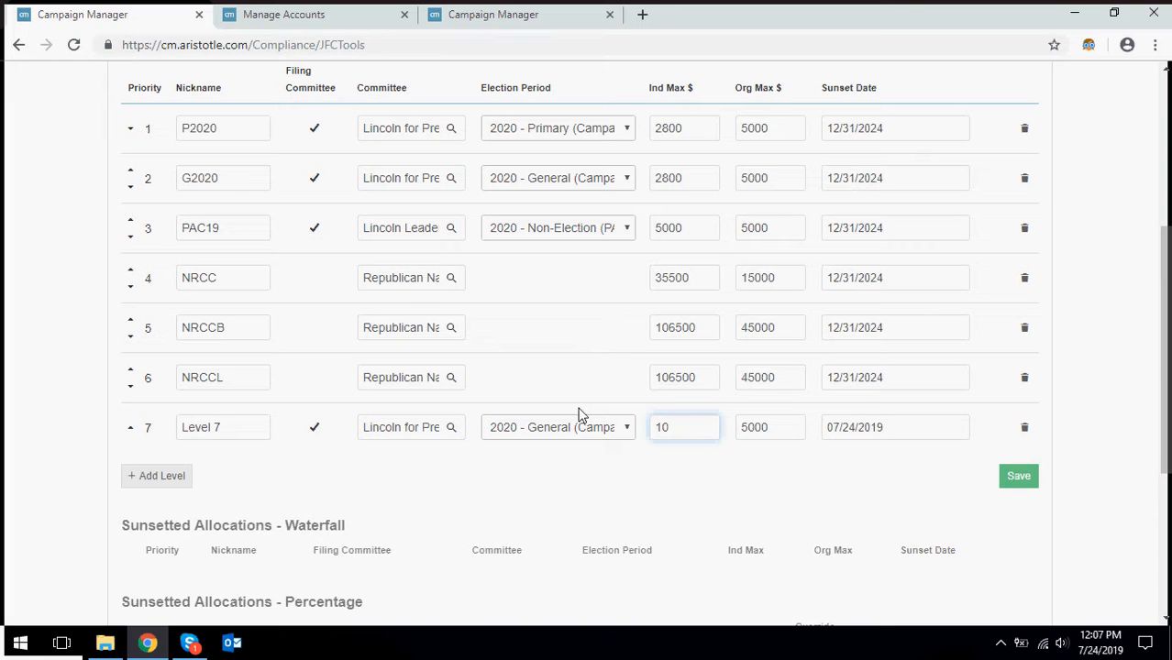
type("000")
key("Tab")
type("10000")
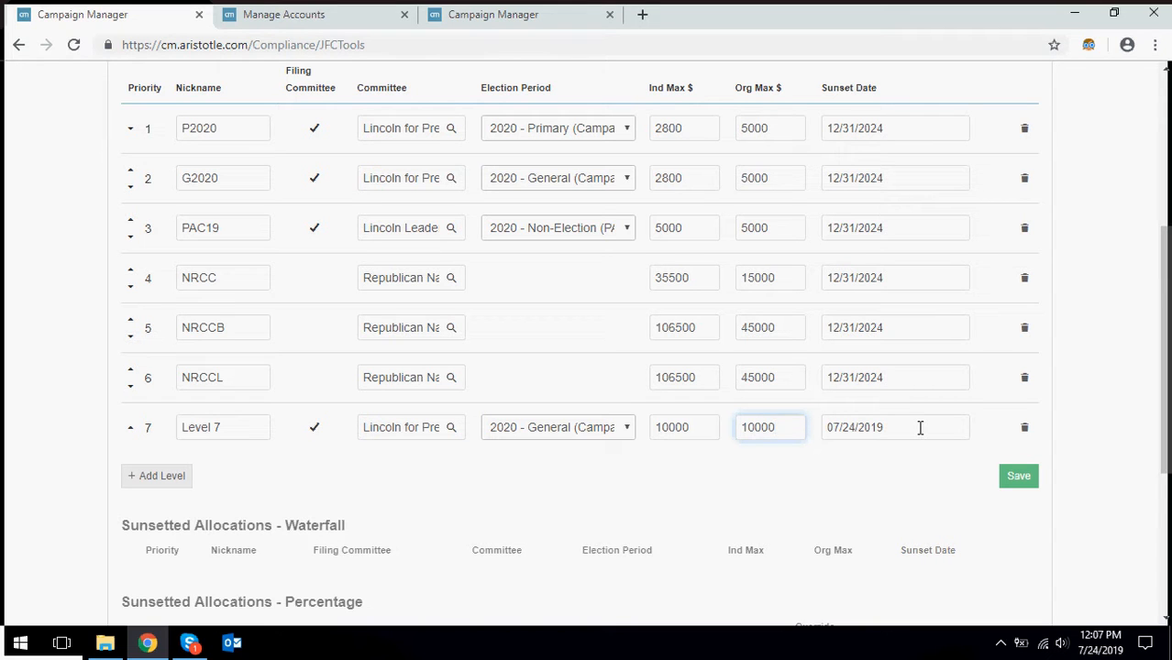
- Set the sunset date of Level 7 to 12/31/2024
left_click_drag(920, 427, 737, 418)
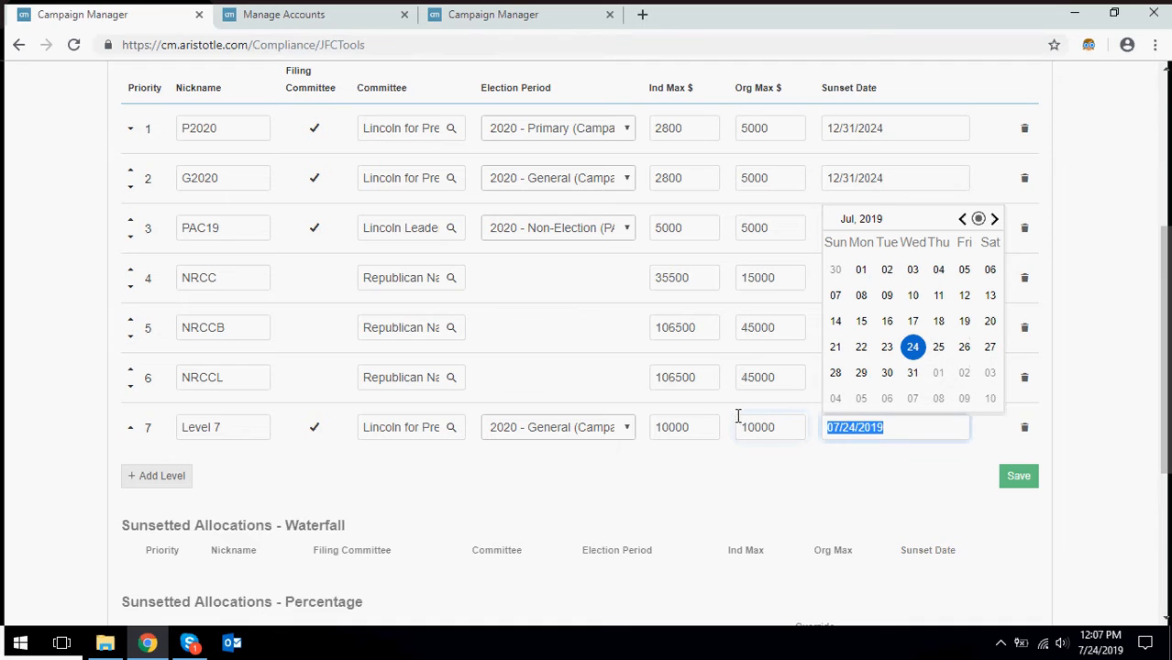
type("12")
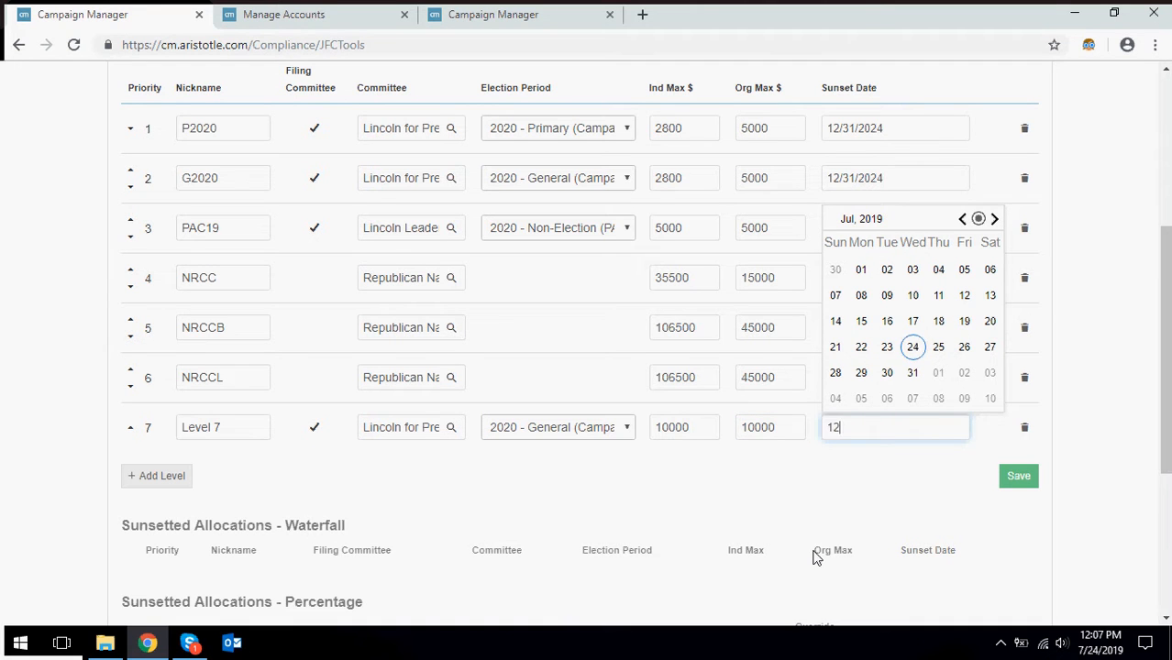
type("3")
type("31/")
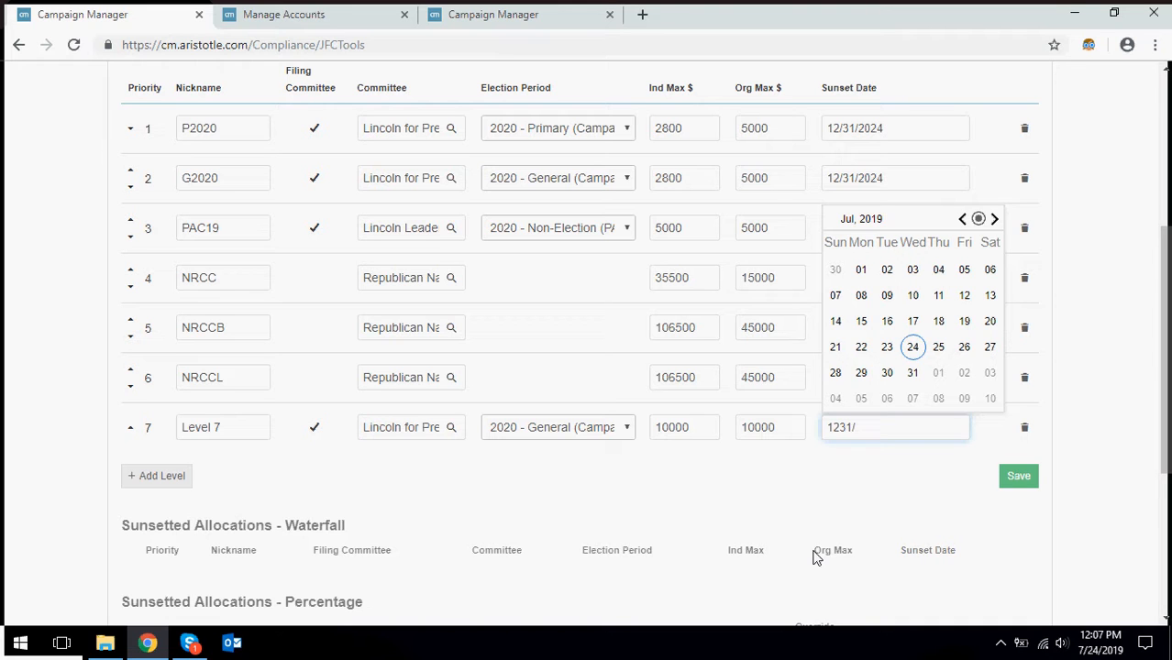
key("BackSpace")
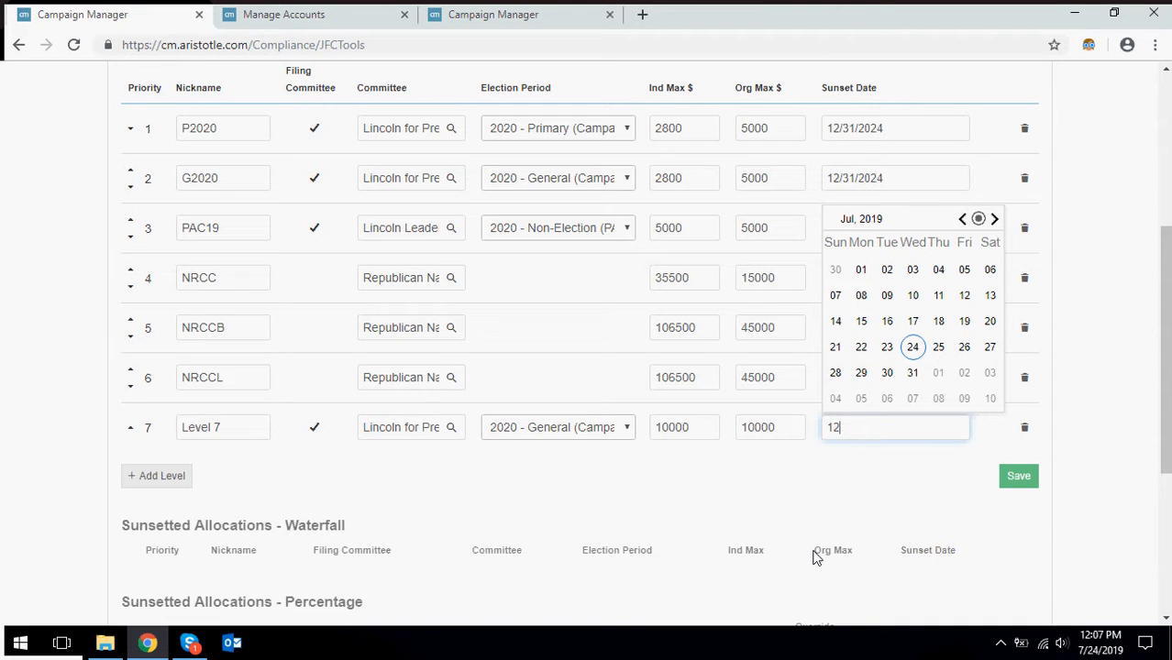
type("/31/2024")
left_click(887, 385)
left_click(888, 374)
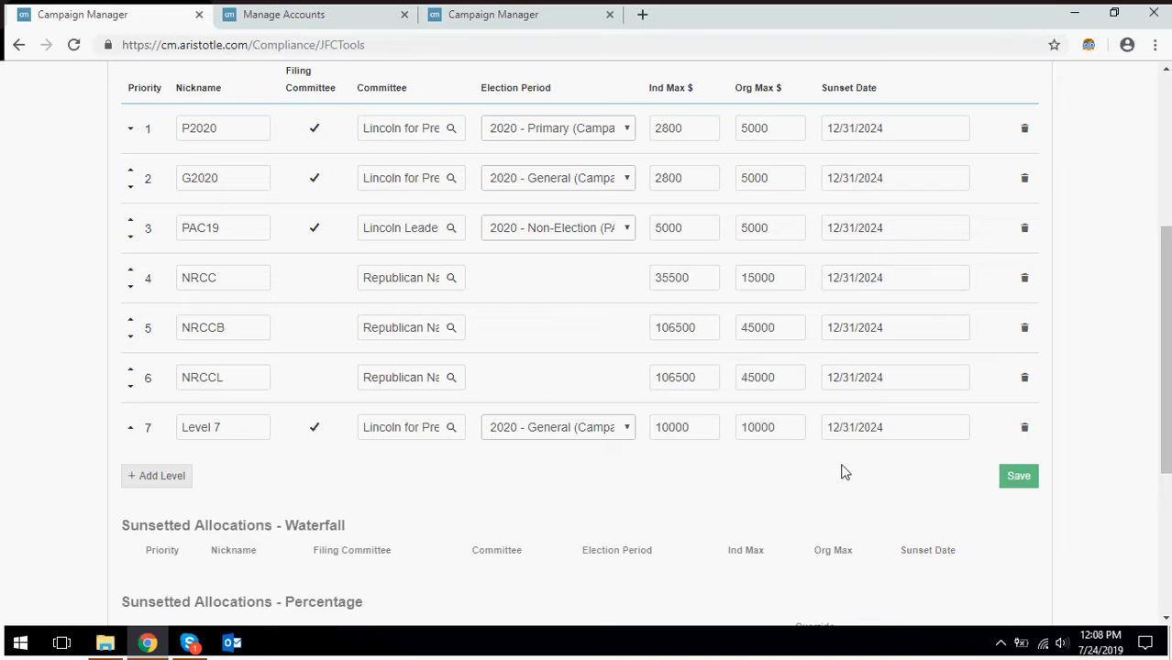
- Start a new contribution in the register with George Washington as contributor and an amount of 50,000
scroll(917, 486, "down", 4)
scroll(843, 460, "up", 4)
scroll(435, 511, "up", 4)
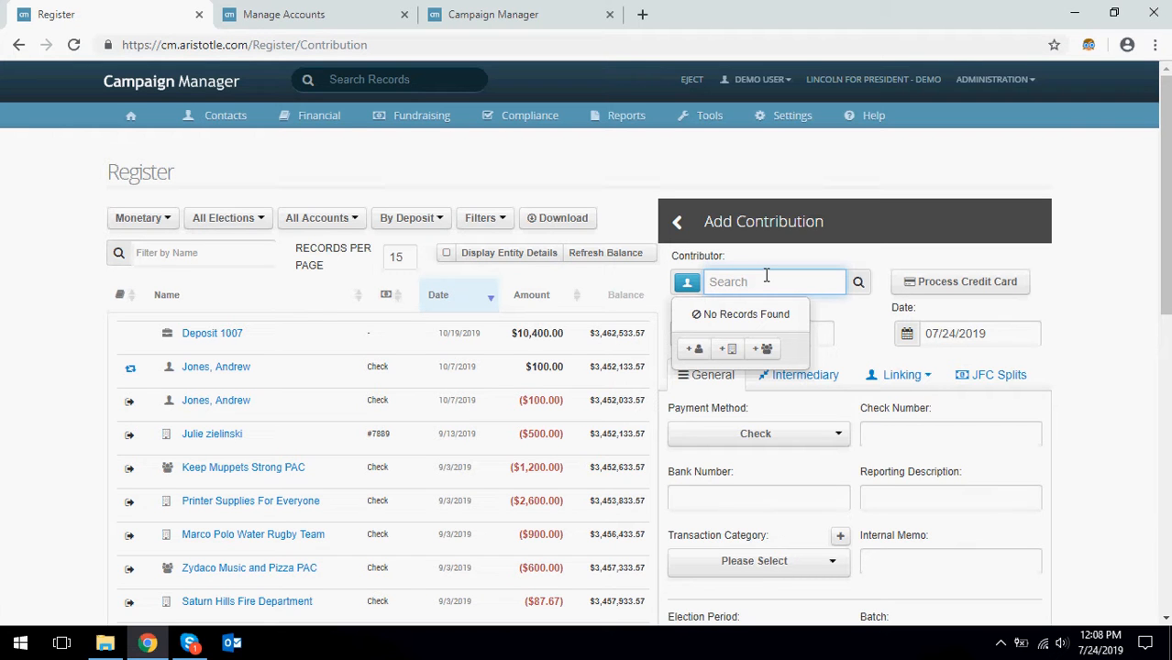
type("george washing")
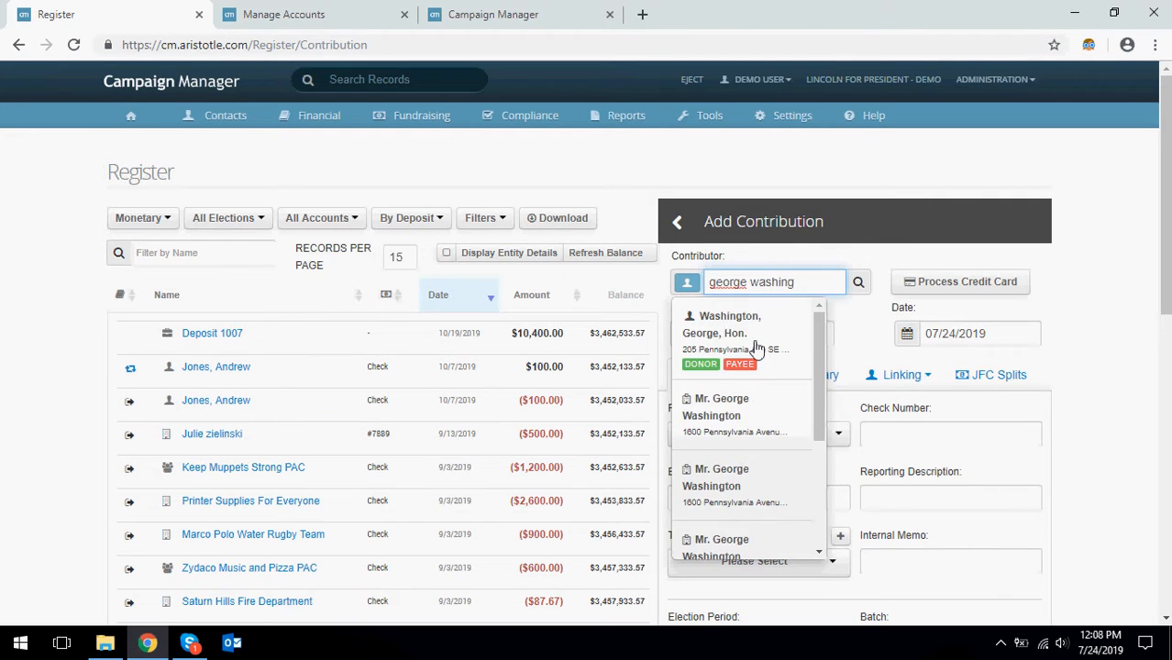
left_click(754, 337)
type("5")
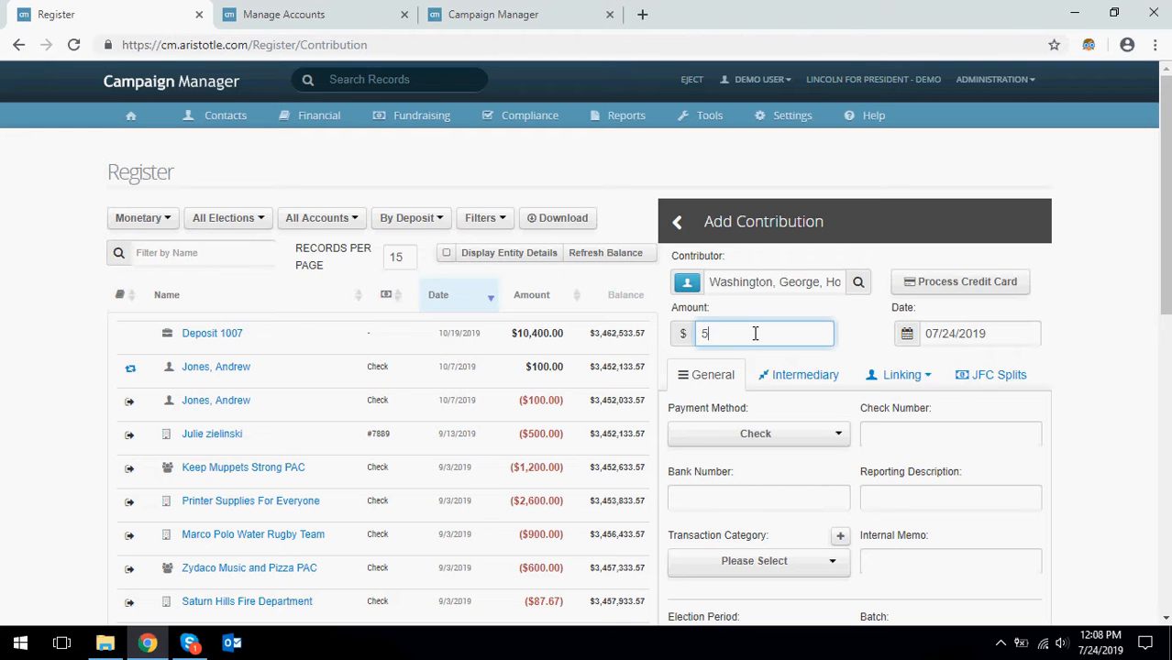
type("0,000")
- Check how the contribution is split across the JFC levels and return to its general details
scroll(755, 333, "down", 3)
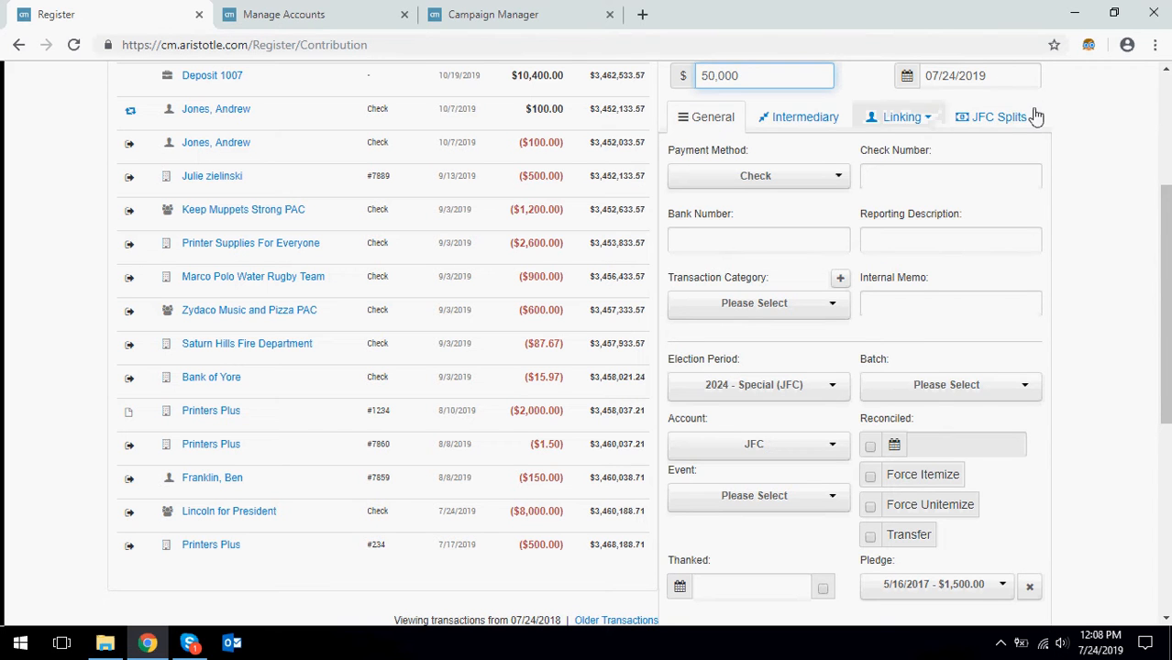
left_click(1012, 119)
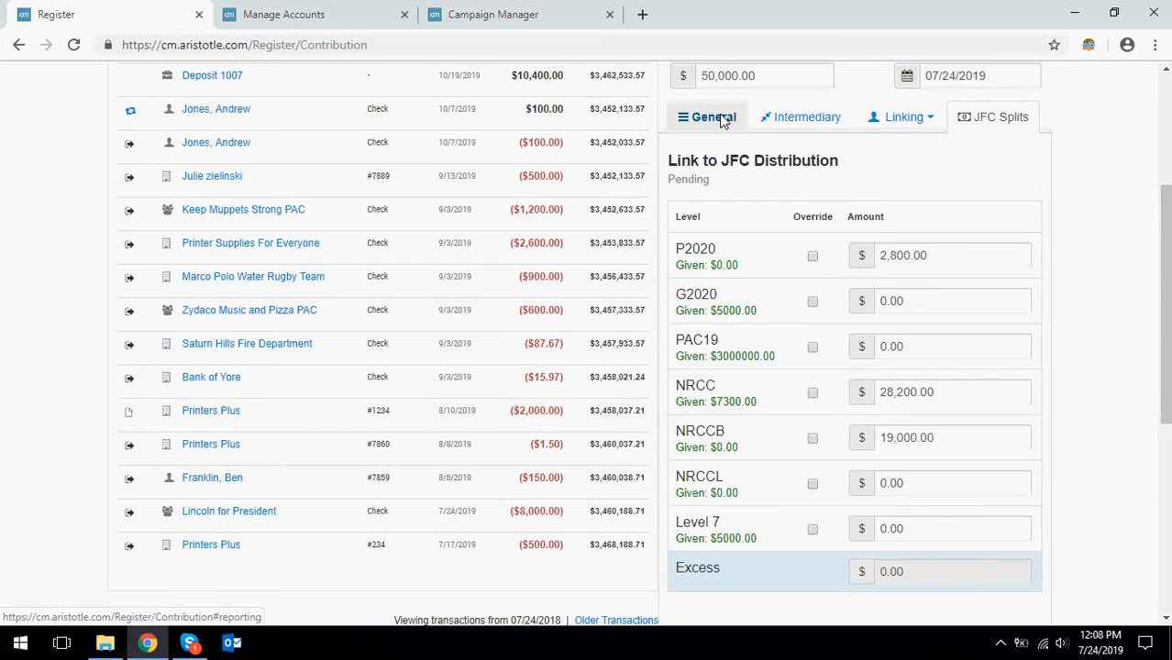
left_click(722, 123)
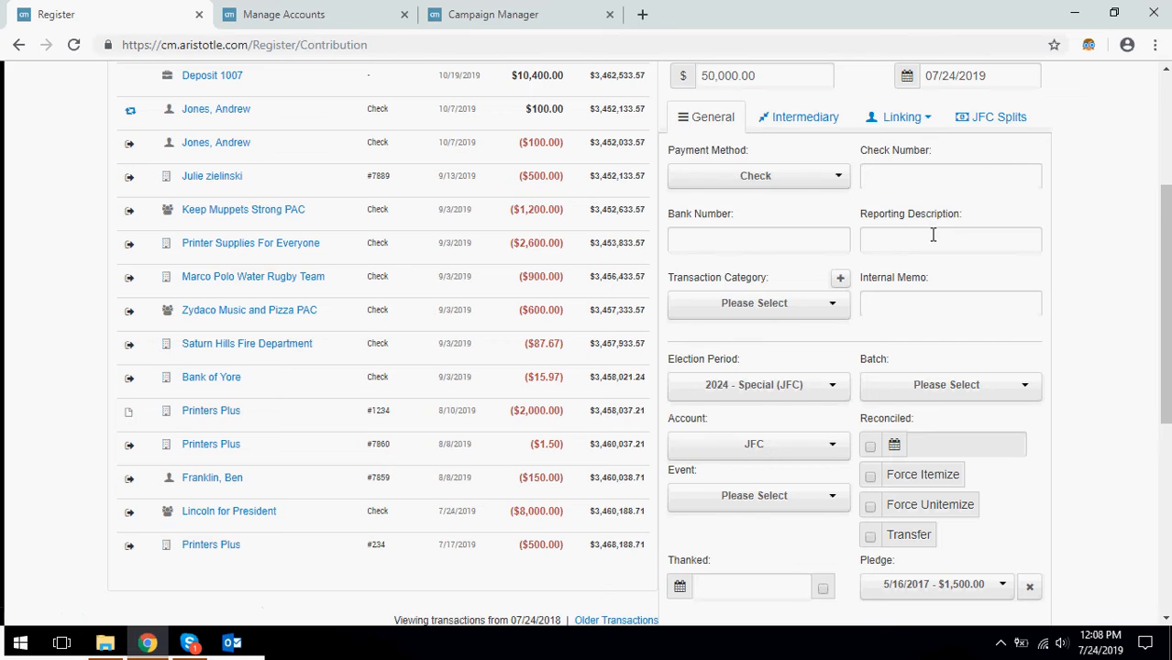
- Change the contribution's account to Main and try to open its JFC splits
scroll(932, 234, "down", 1)
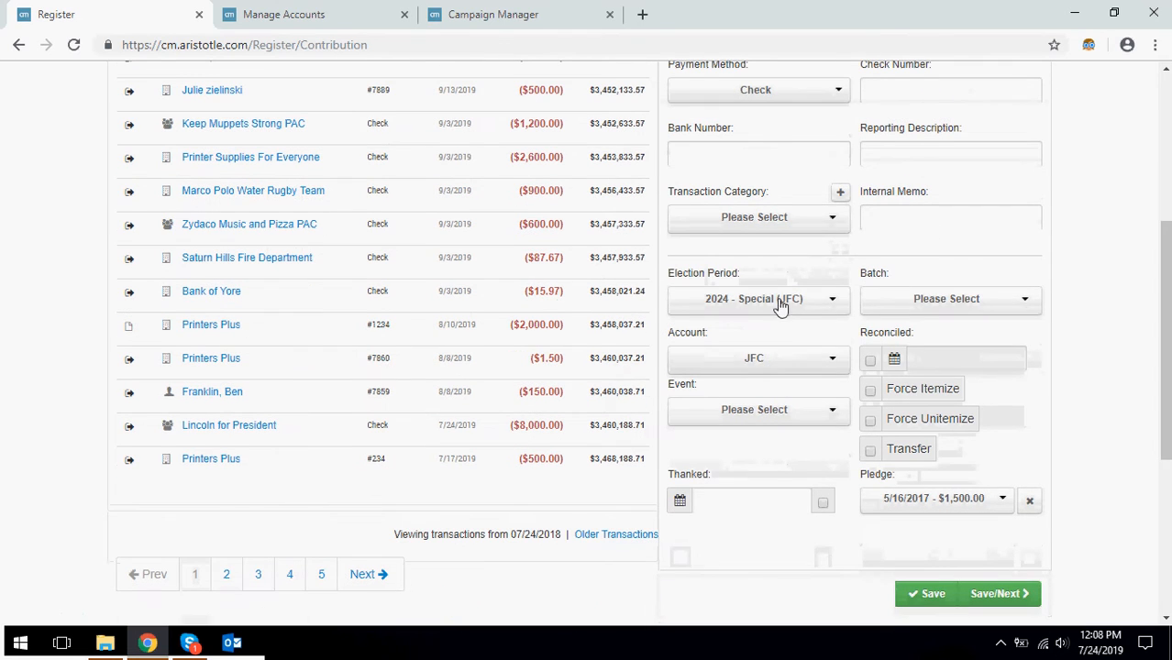
left_click(770, 357)
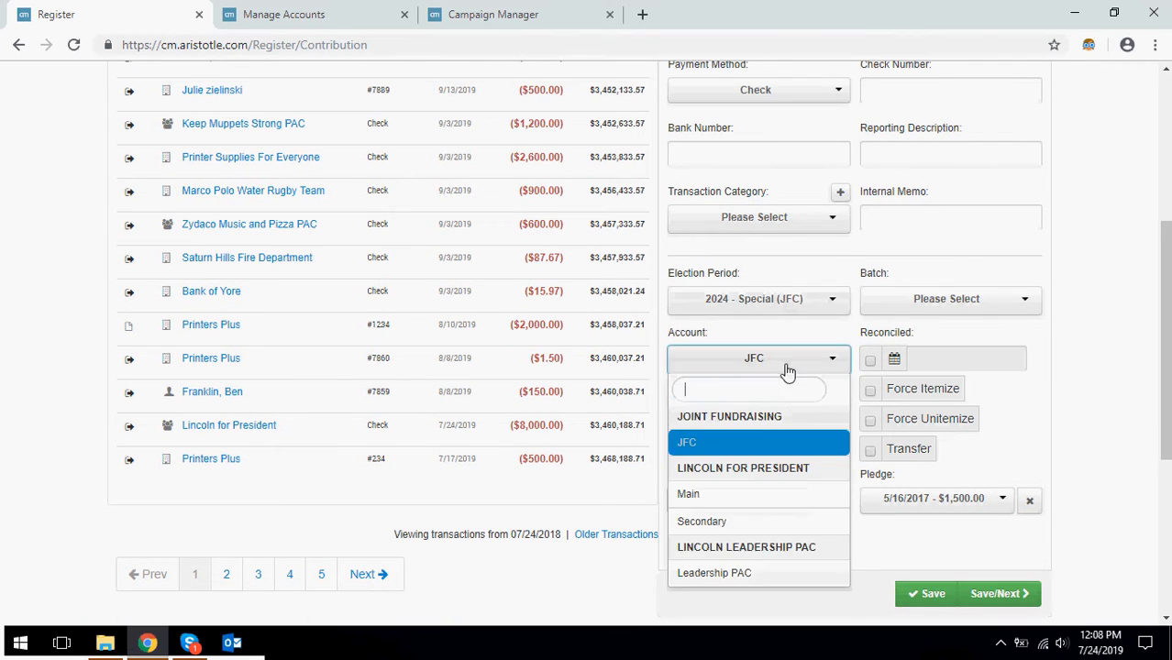
left_click(702, 501)
scroll(994, 228, "up", 1)
left_click(1001, 119)
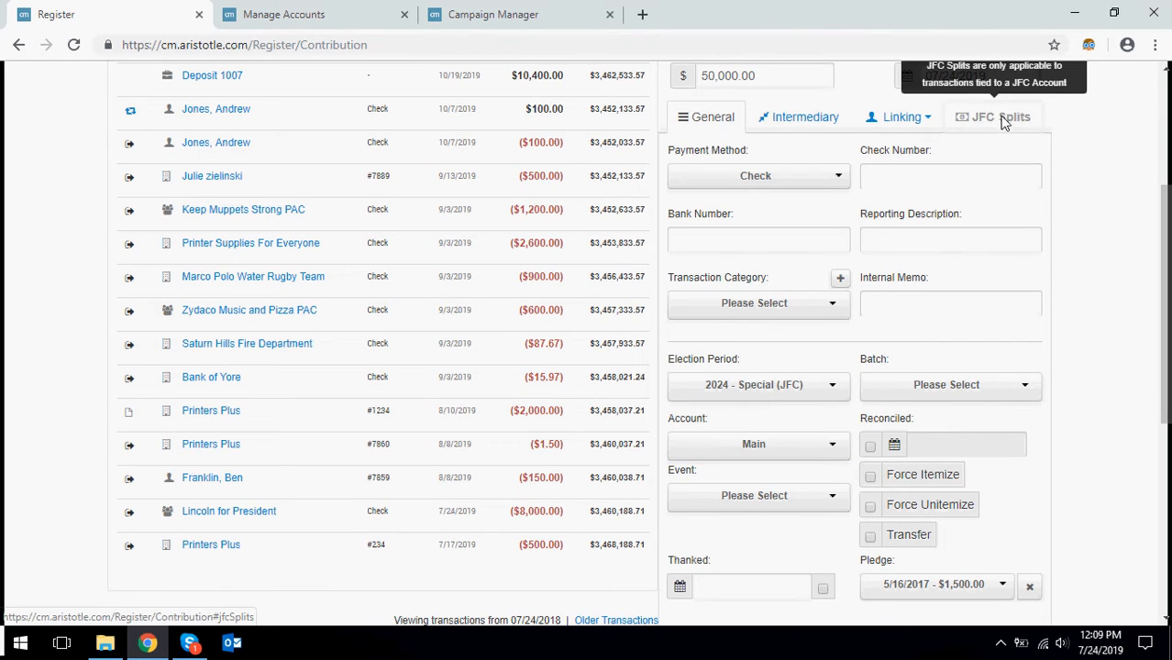
- Set the contribution's account back to JFC
scroll(917, 325, "down", 1)
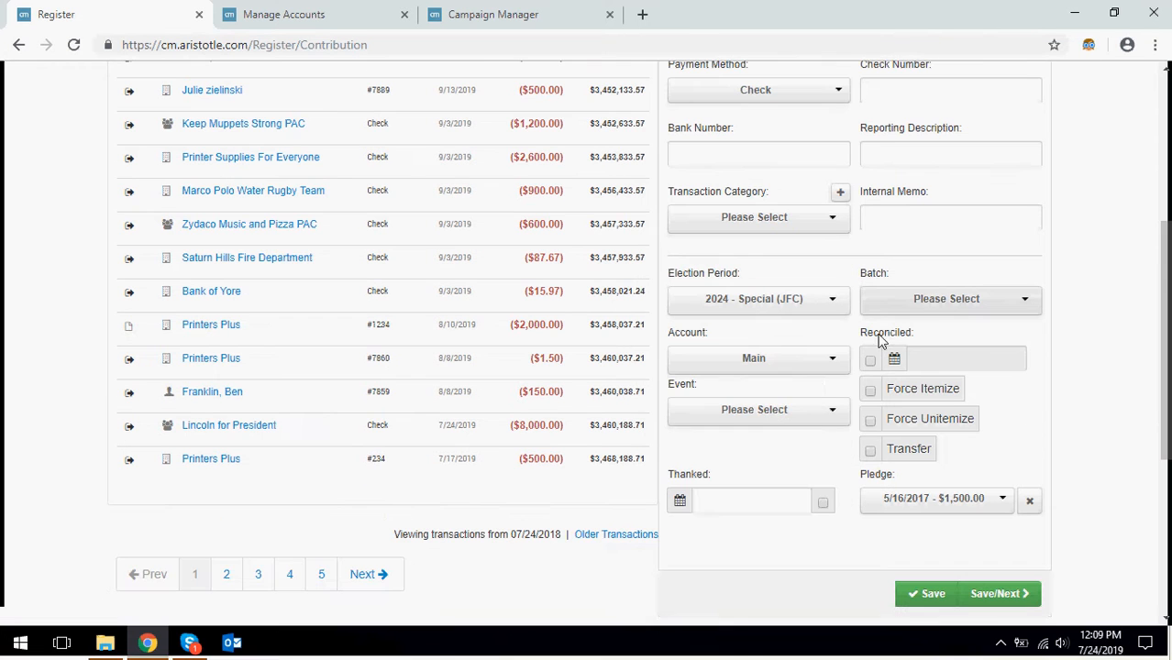
left_click(817, 356)
left_click(743, 446)
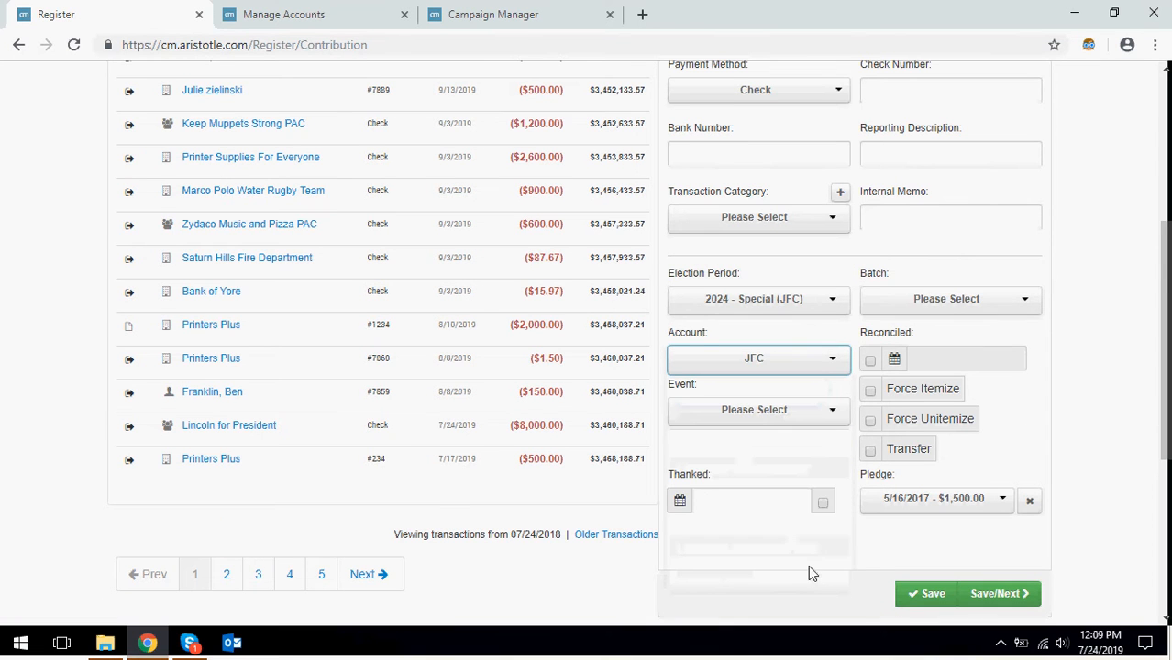
- Show the contribution's JFC splits and enable the amount override for the NRCC and Level 7 levels
scroll(642, 421, "up", 1)
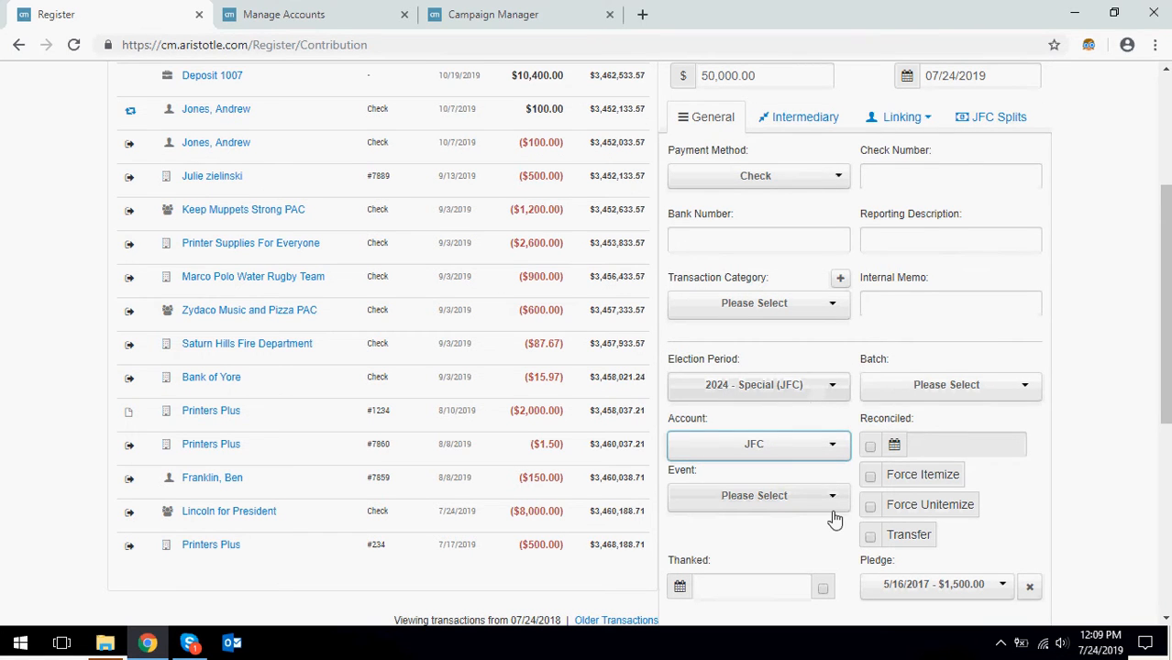
scroll(775, 504, "up", 1)
scroll(775, 502, "up", 2)
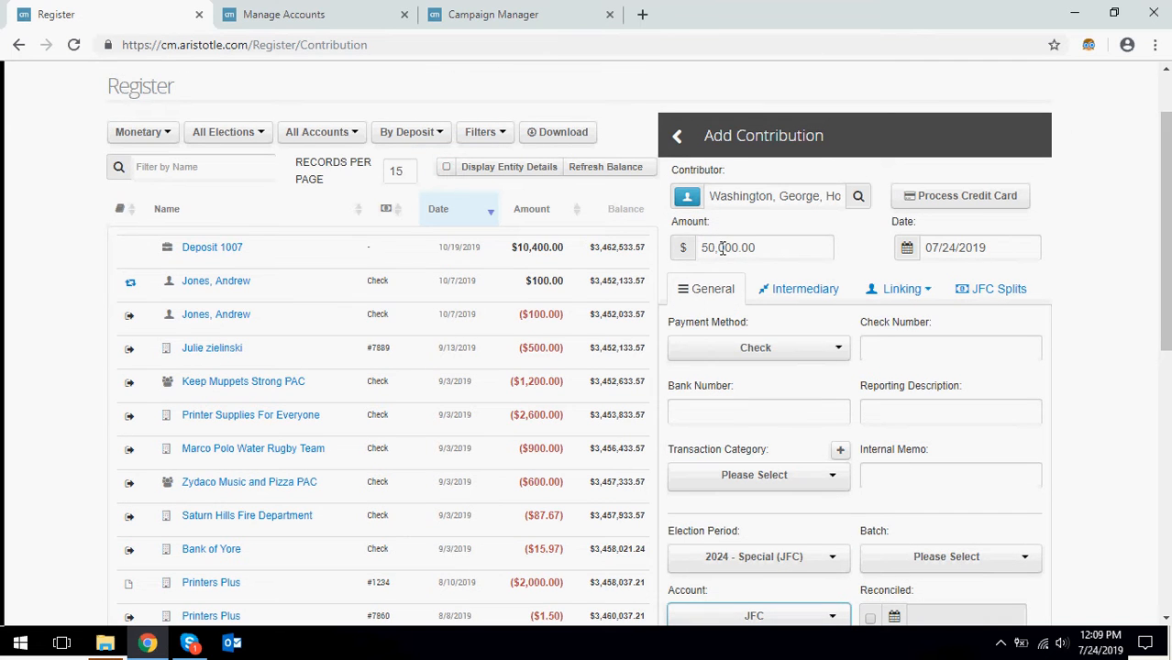
scroll(799, 385, "down", 1)
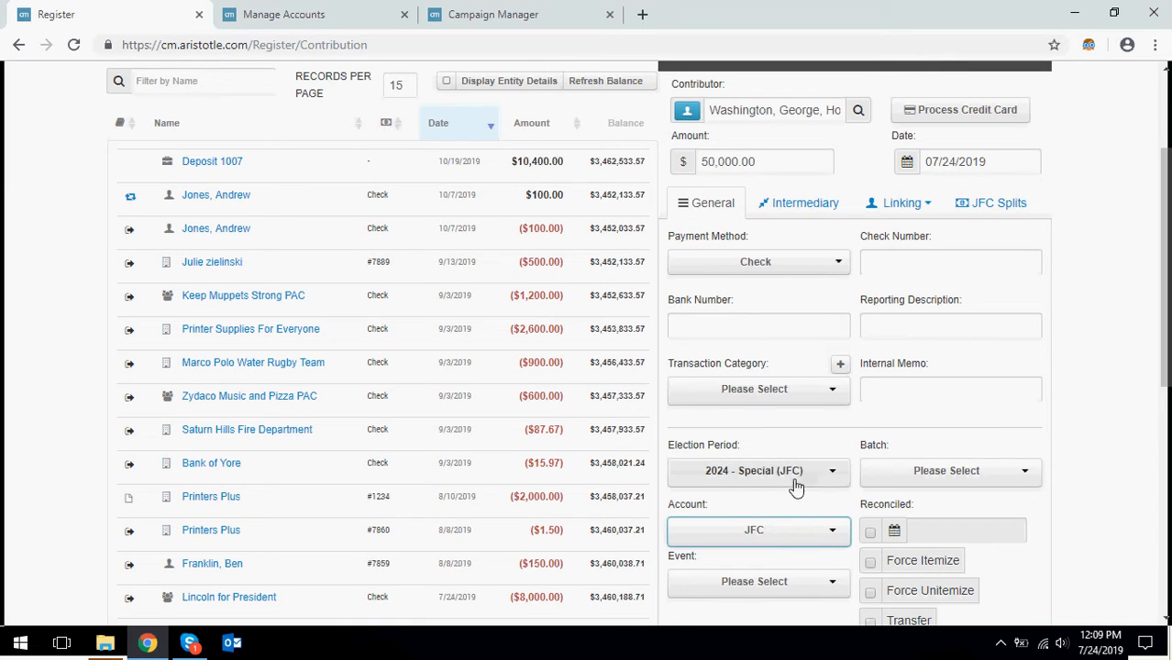
left_click(1002, 209)
scroll(1075, 286, "down", 2)
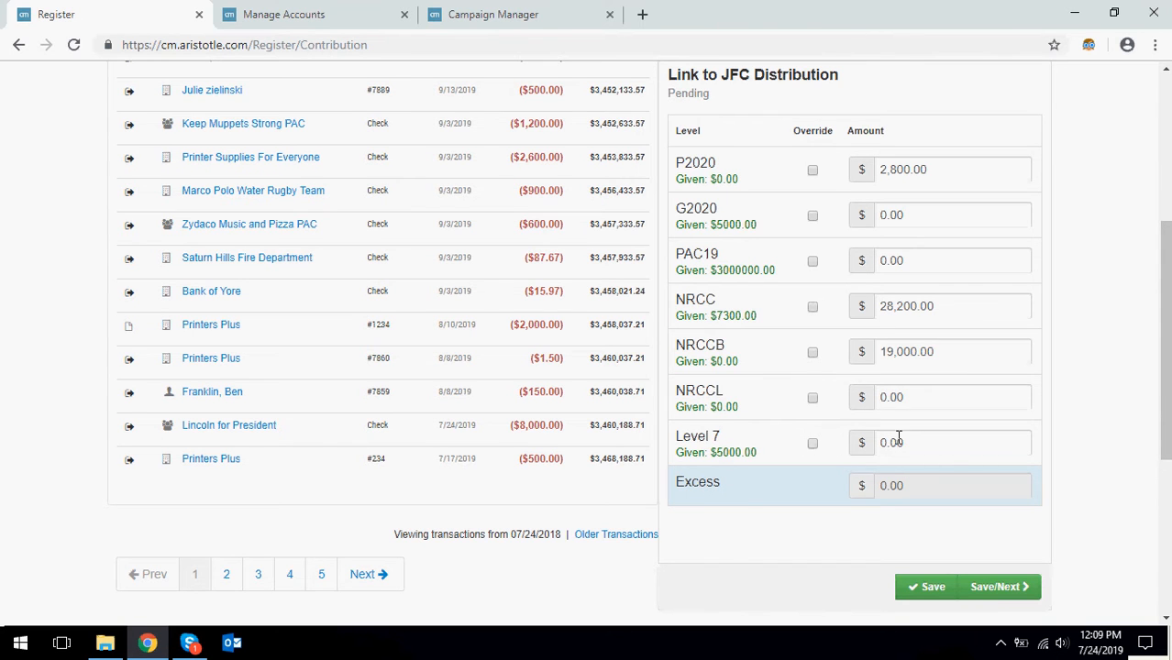
left_click(812, 308)
left_click(813, 444)
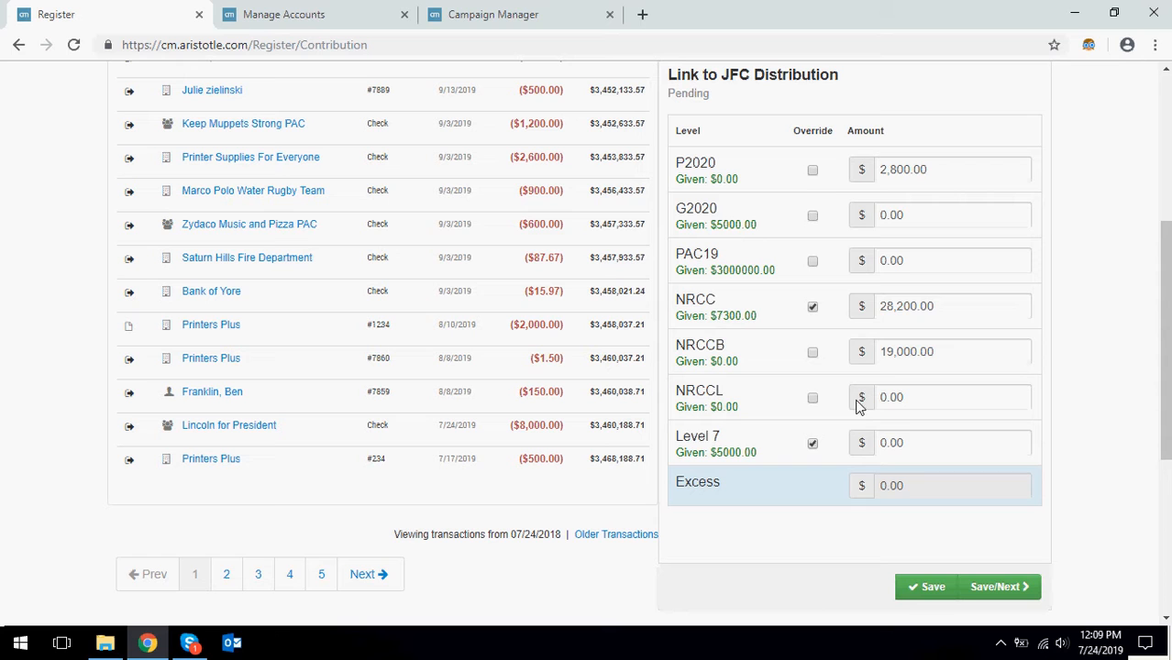
- Set the NRCC split to 20,200 and the Level 7 split to 8,000, and save the contribution
left_click(902, 307)
key("ctrl+a")
type("2")
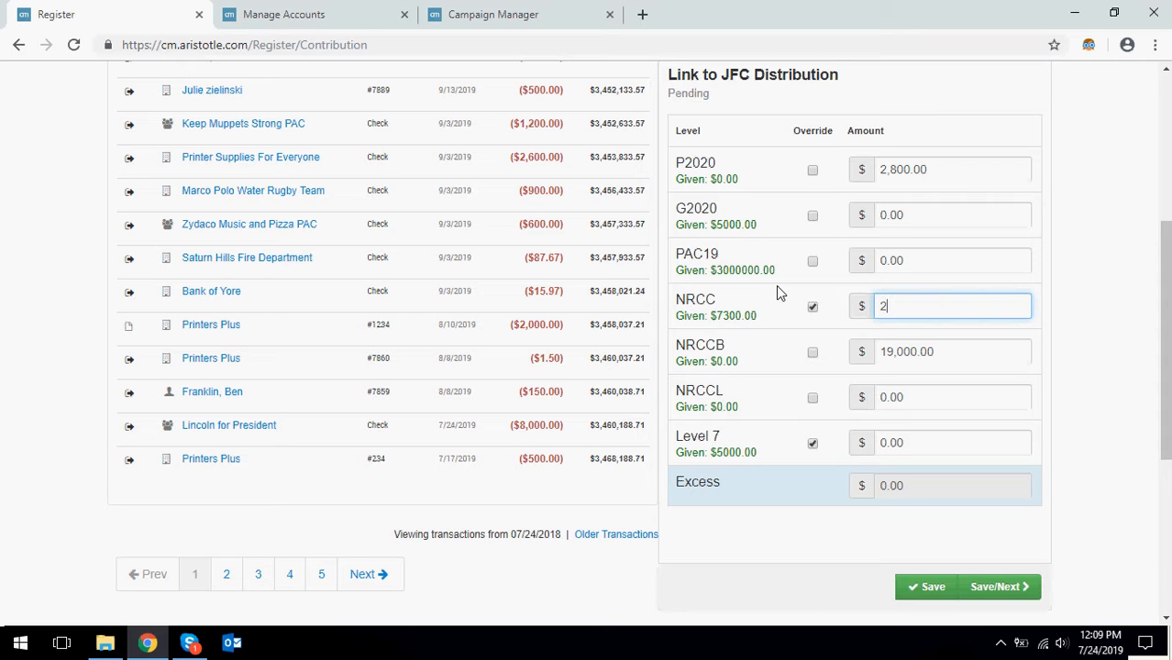
type("0200")
left_click(944, 445)
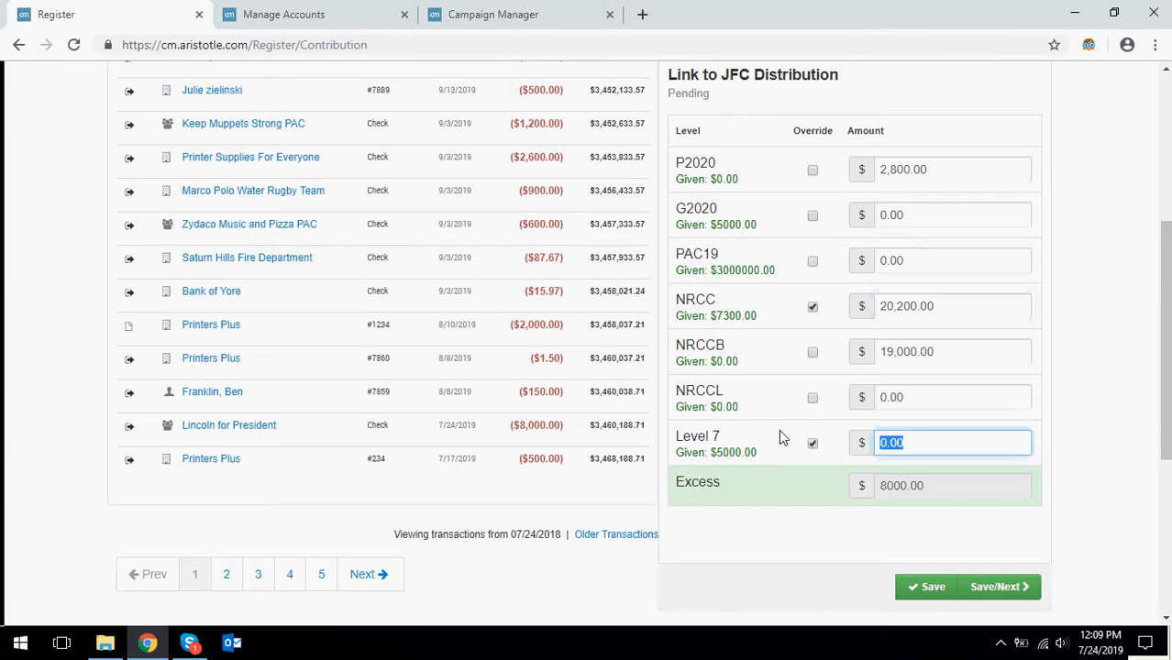
type("8000")
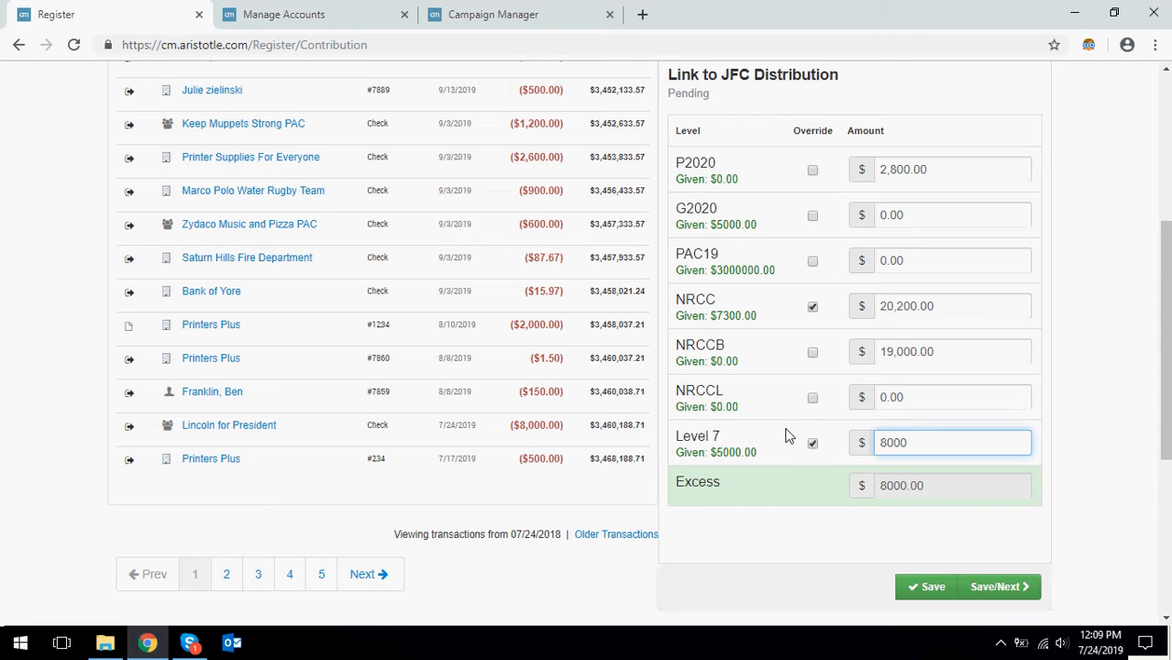
left_click(929, 596)
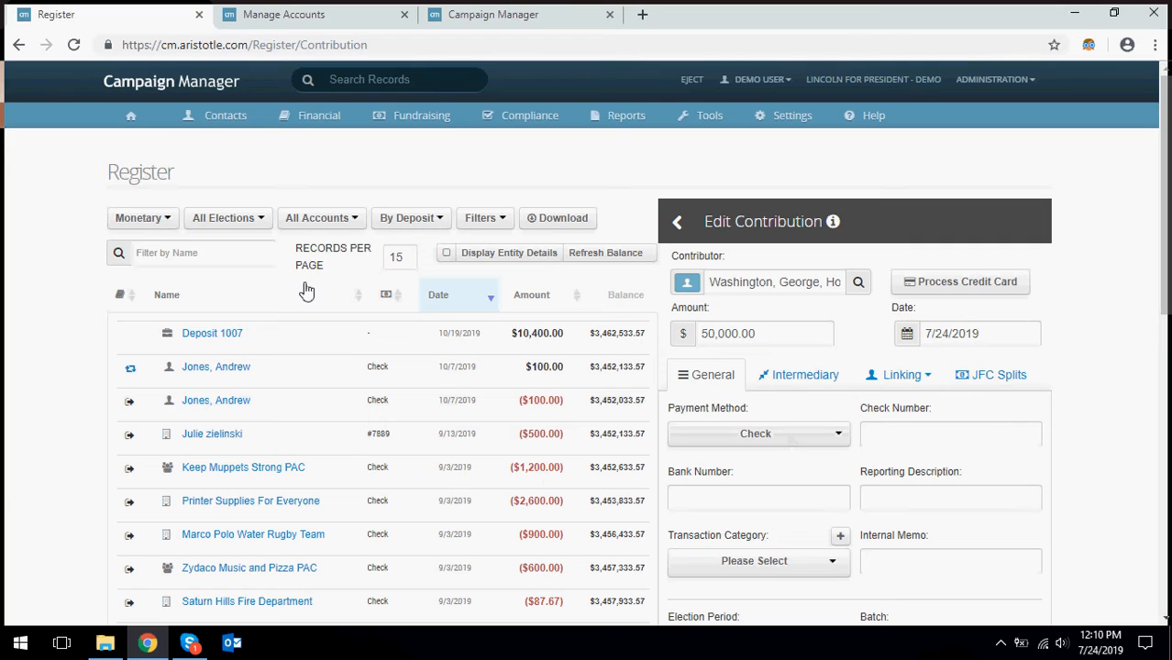
- Go to the Joint Fundraising Tools and start a distribution of the pending Level 7 funds
left_click(523, 116)
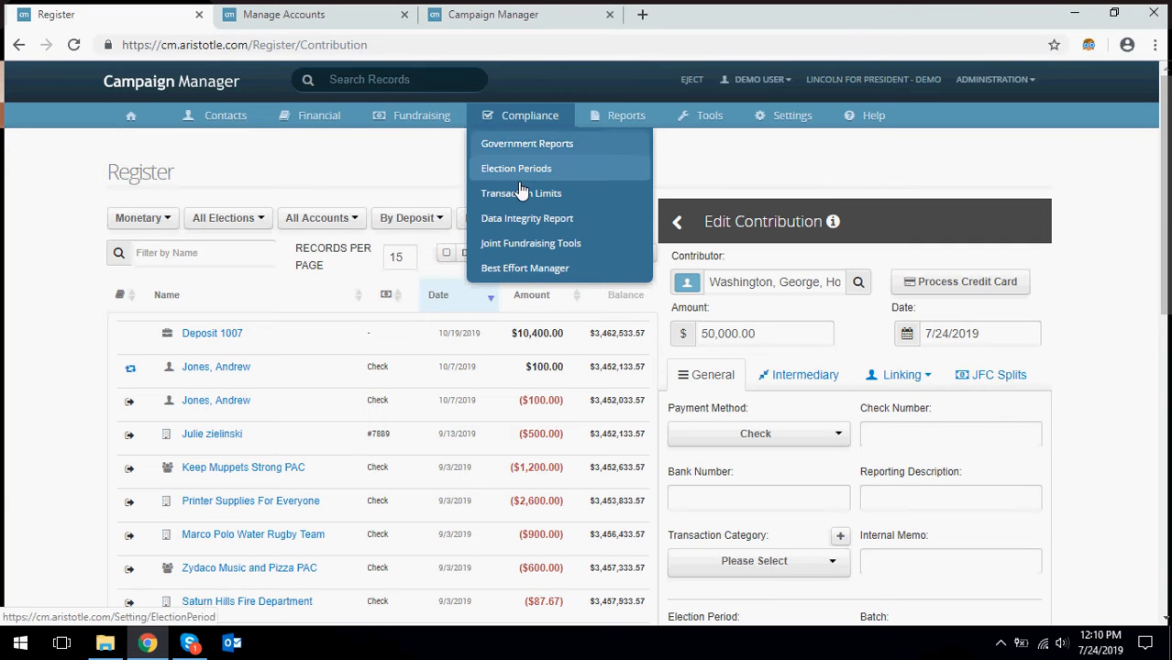
left_click(530, 245)
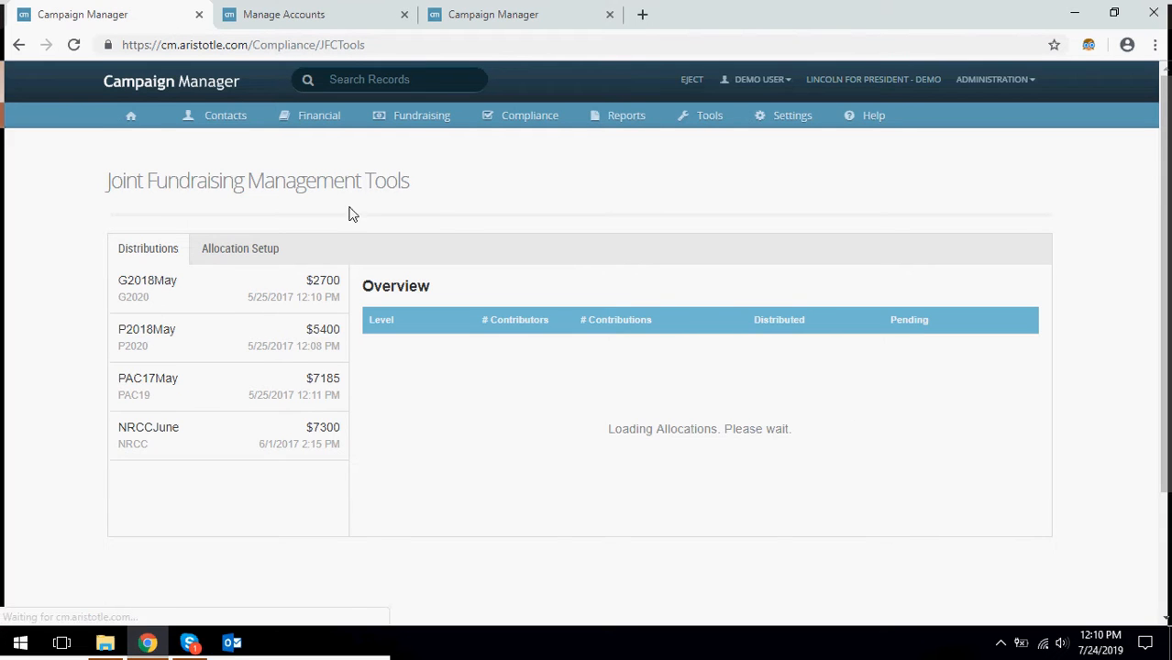
scroll(534, 249, "down", 1)
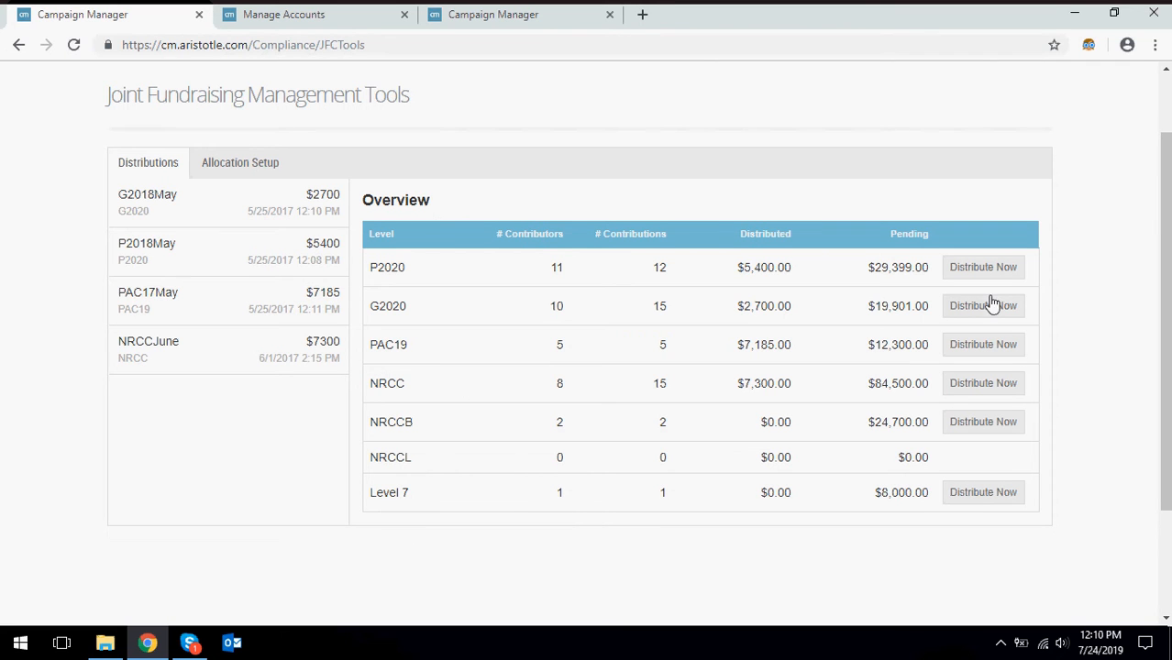
left_click(976, 495)
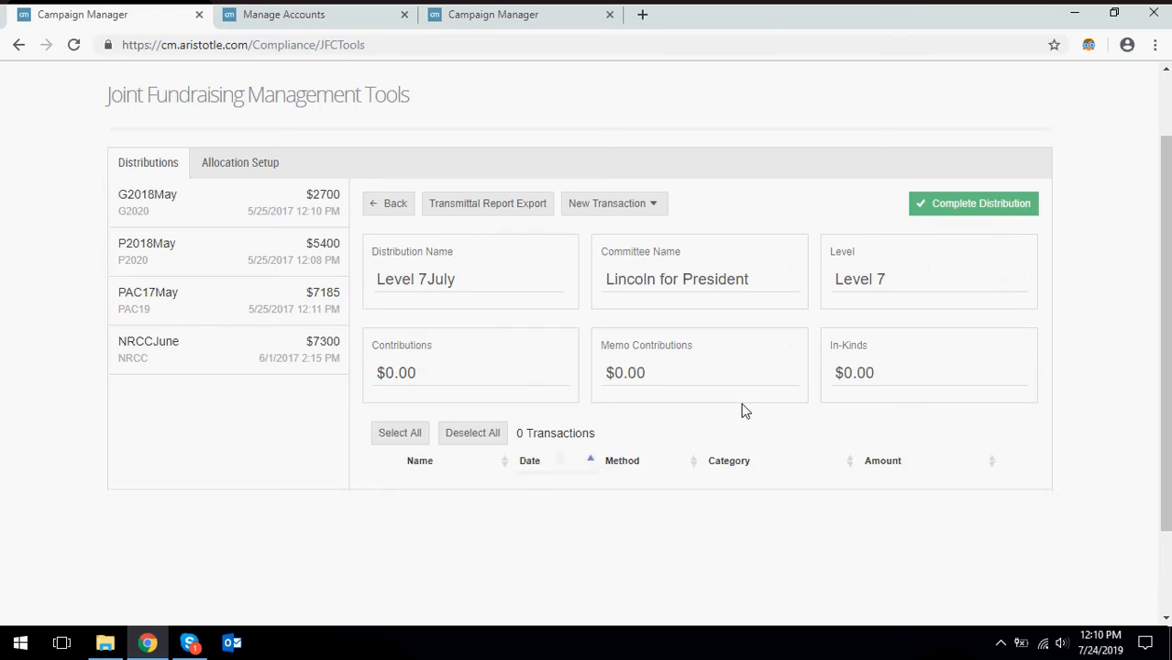
scroll(723, 325, "down", 1)
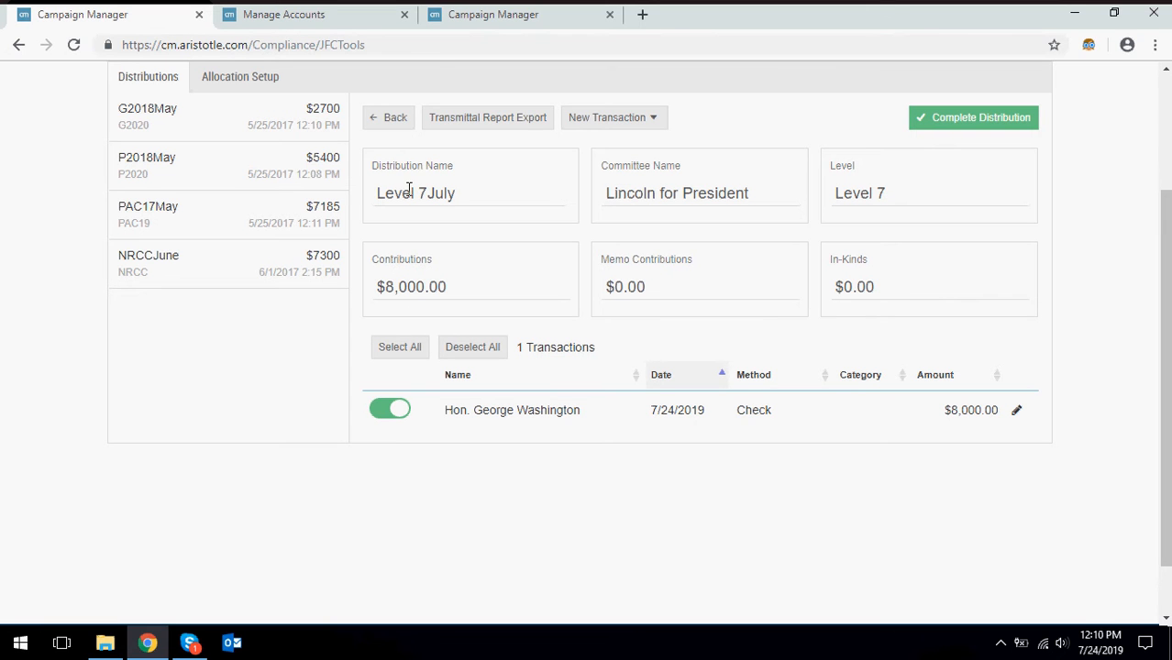
- Complete the Level 7 distribution, checking and saving its prefilled expense to Lincoln for President
left_click(979, 126)
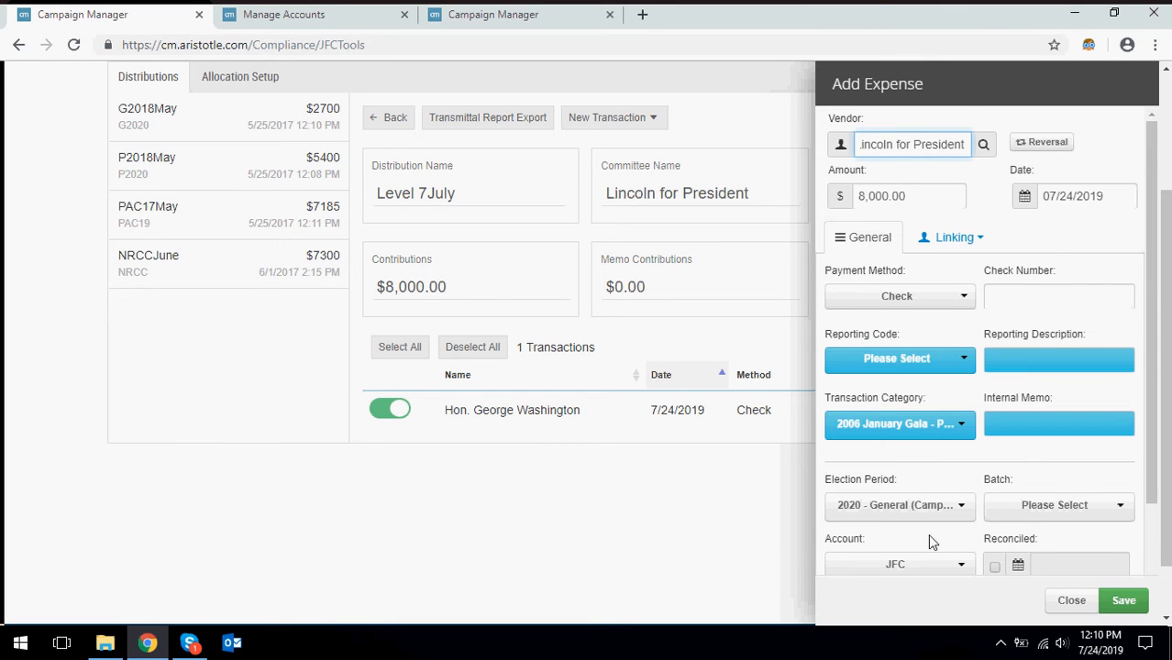
scroll(1000, 523, "down", 3)
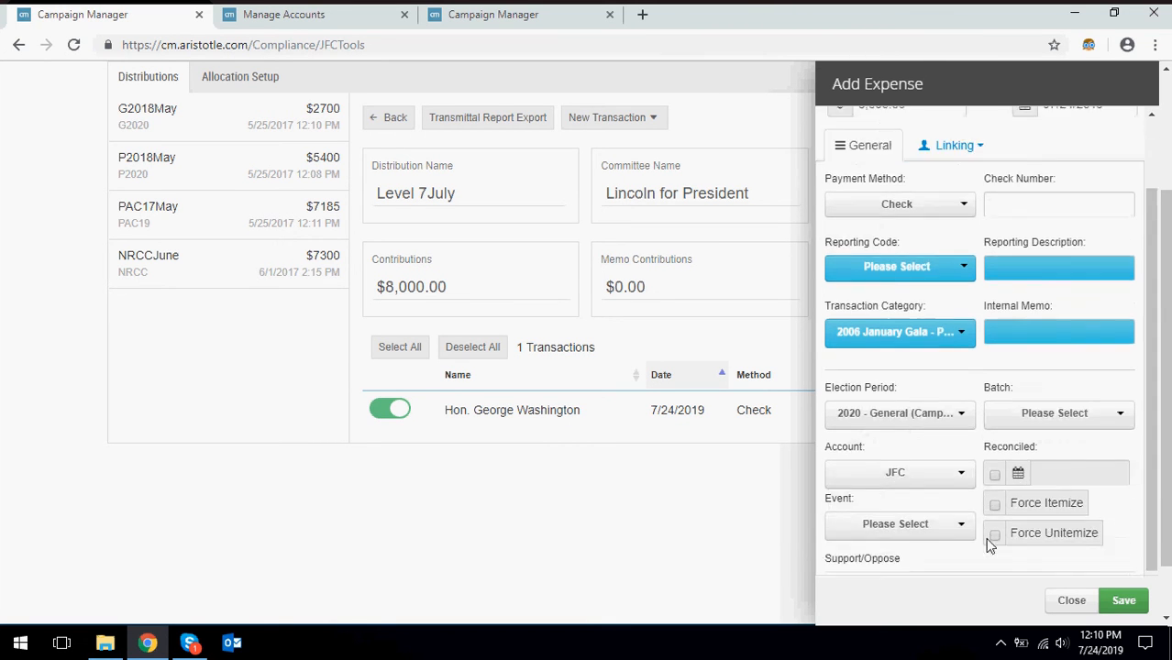
scroll(954, 314, "up", 5)
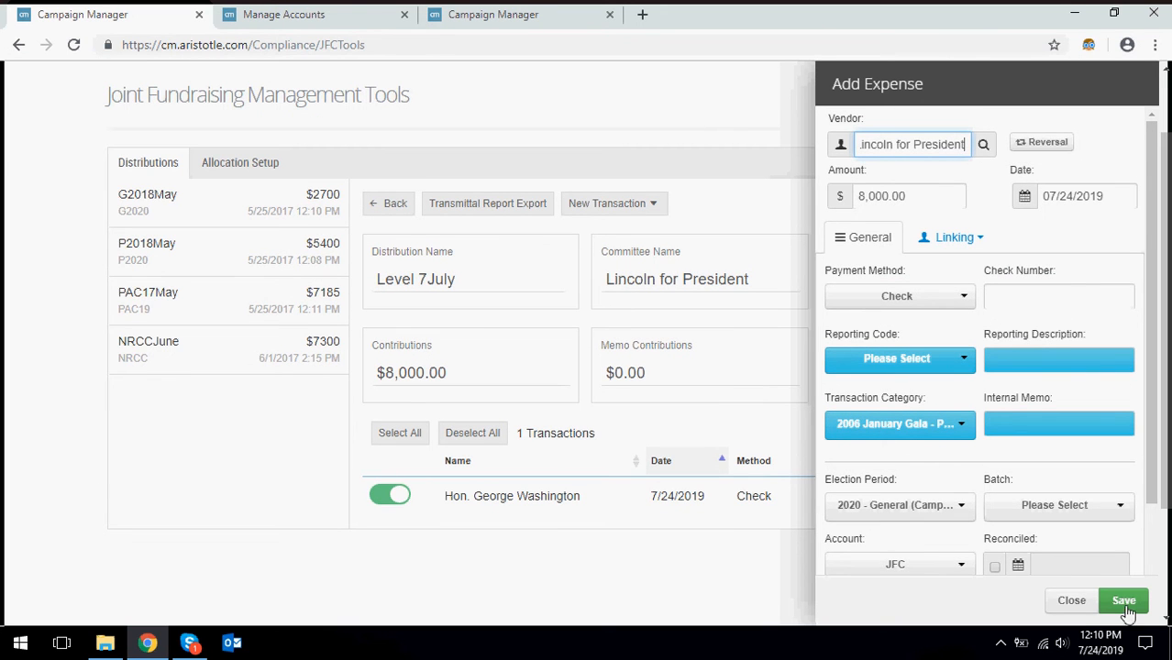
left_click(1125, 601)
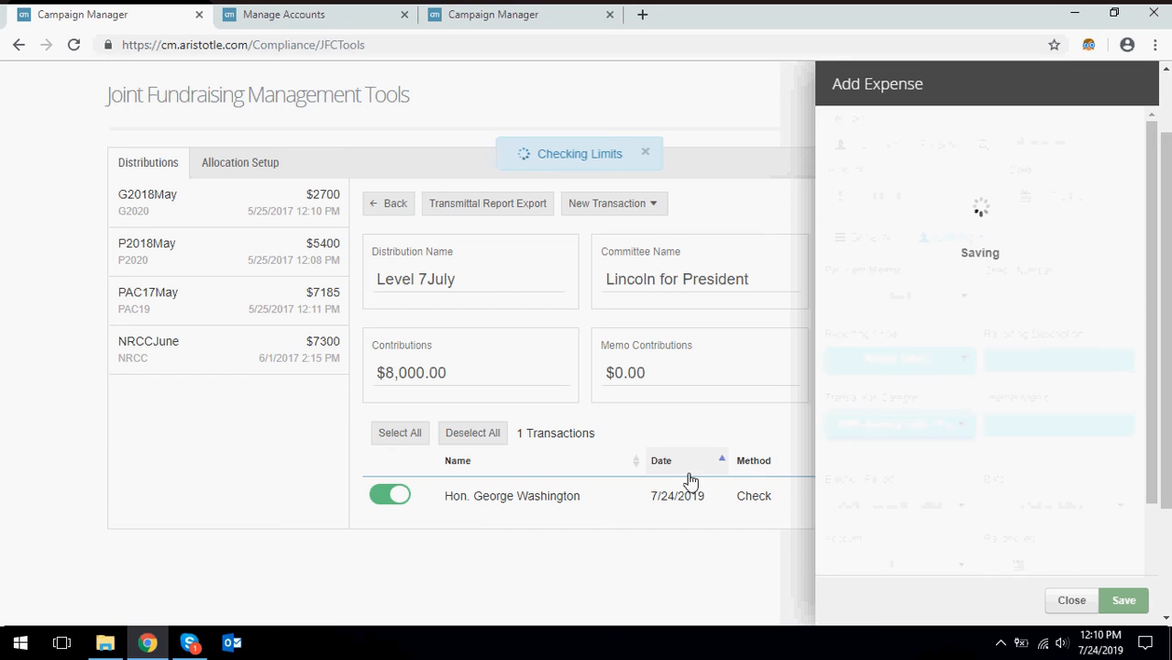